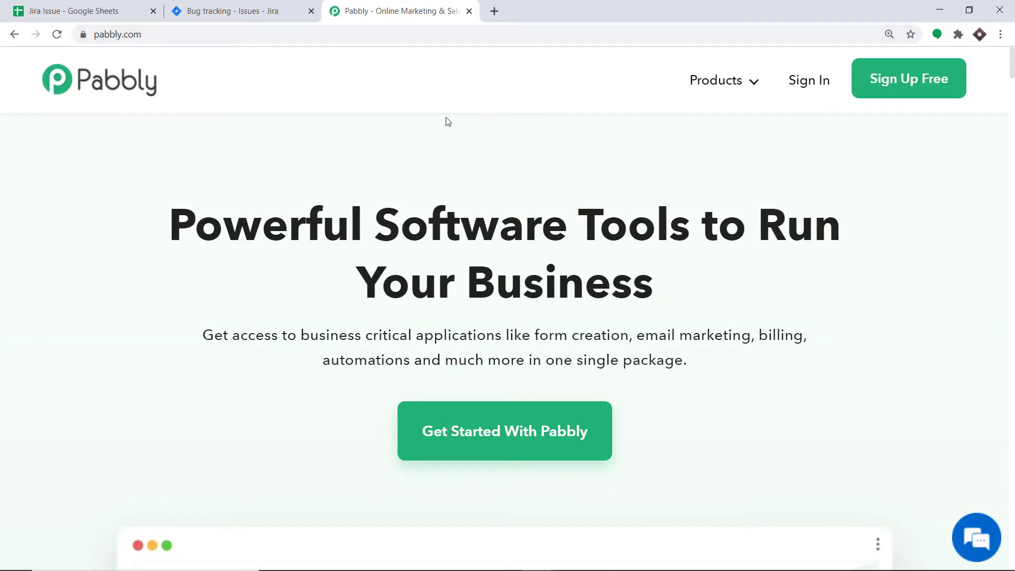
Sign in to Pabbly from the Connect product page and scroll to the Connect card on All Apps
mouse_move(706, 95)
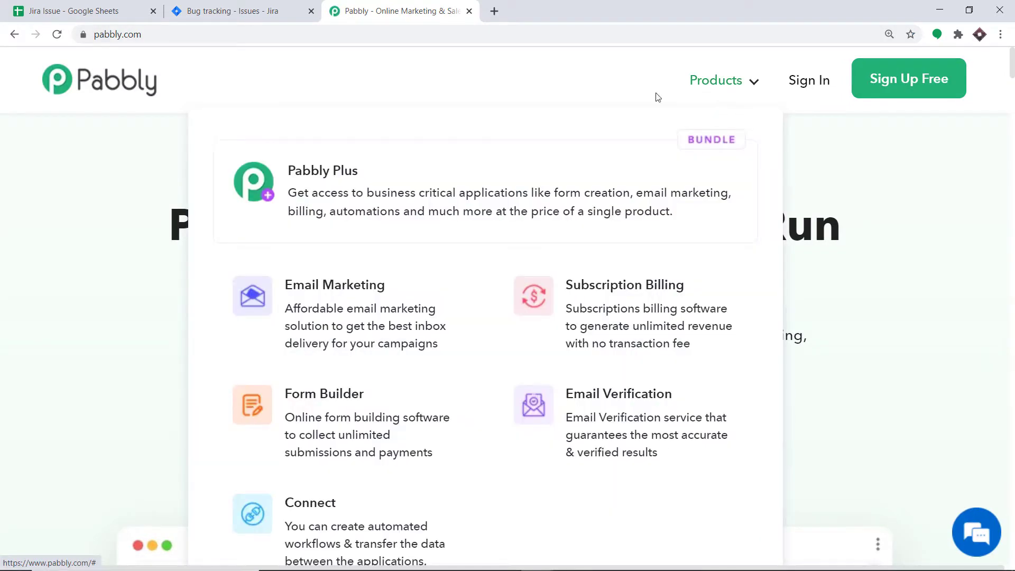
left_click(349, 517)
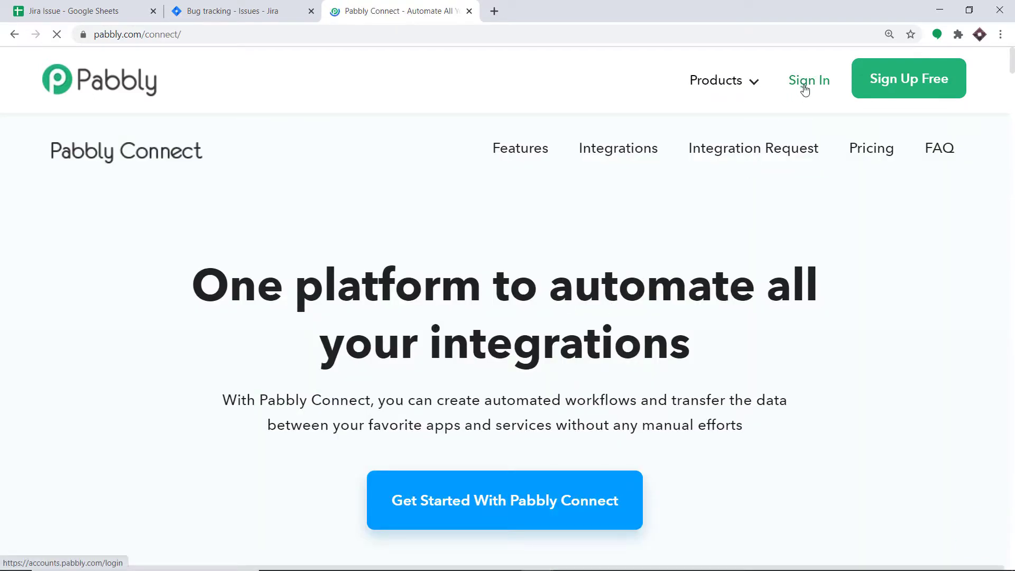
left_click(805, 89)
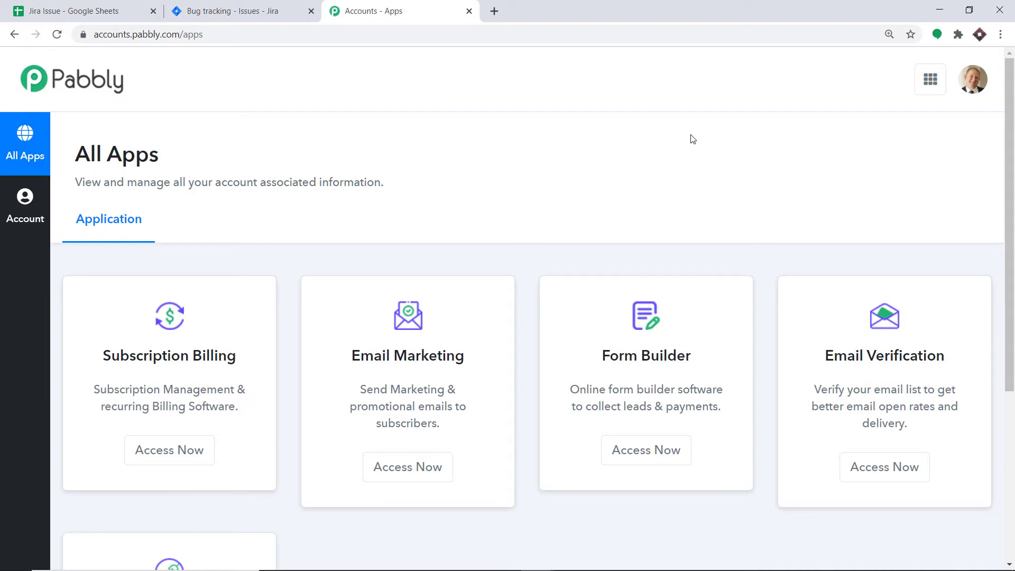
scroll(696, 210, "down", 5)
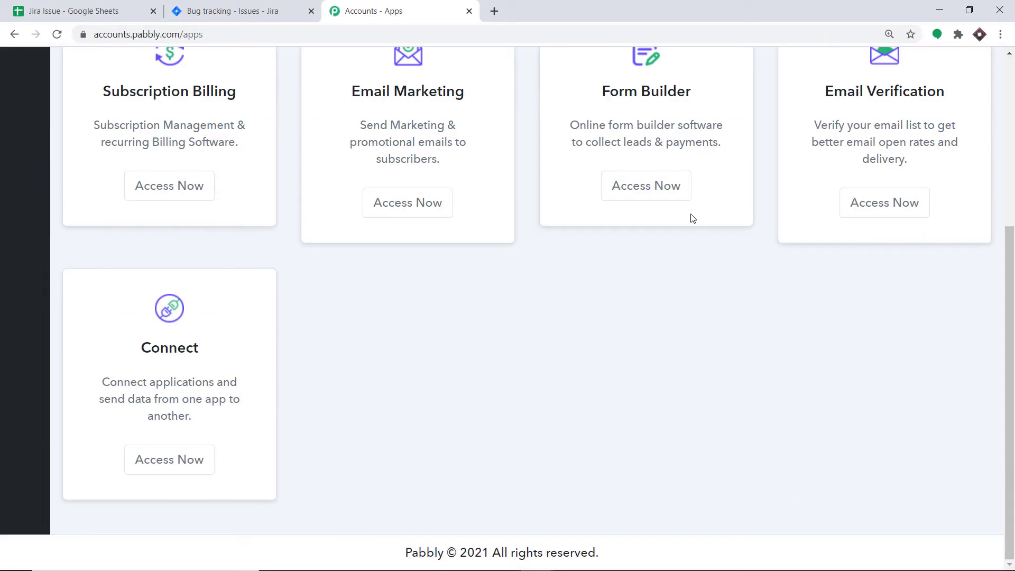
Launch Connect and create a workflow named 'Google Sheets To Jira'
left_click(182, 458)
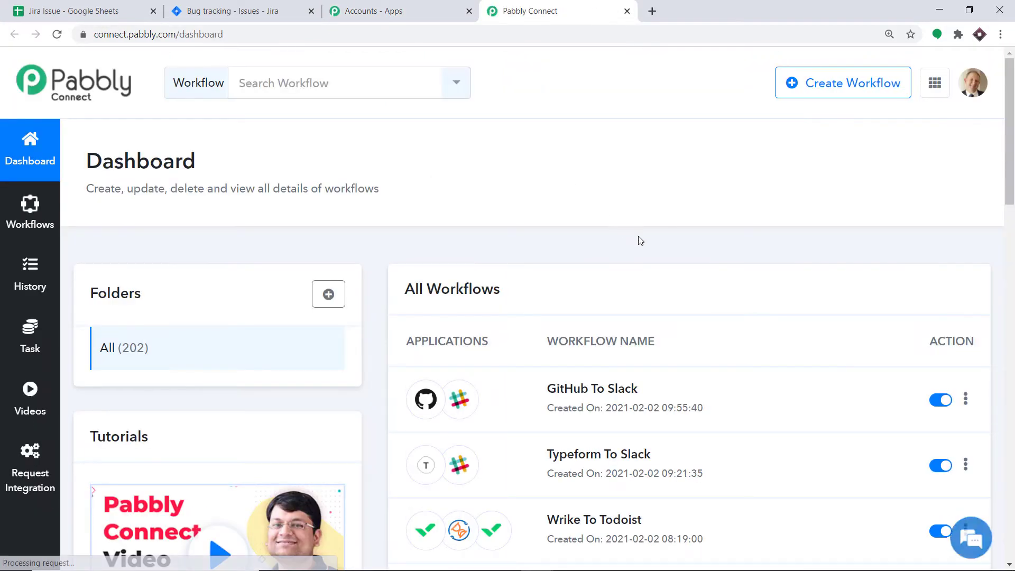
left_click(818, 84)
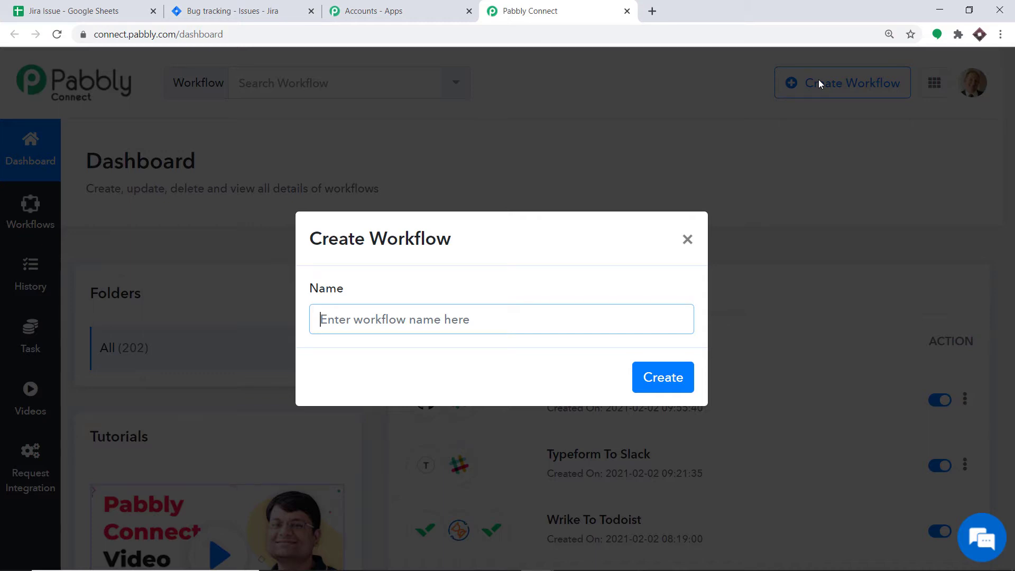
type("Go")
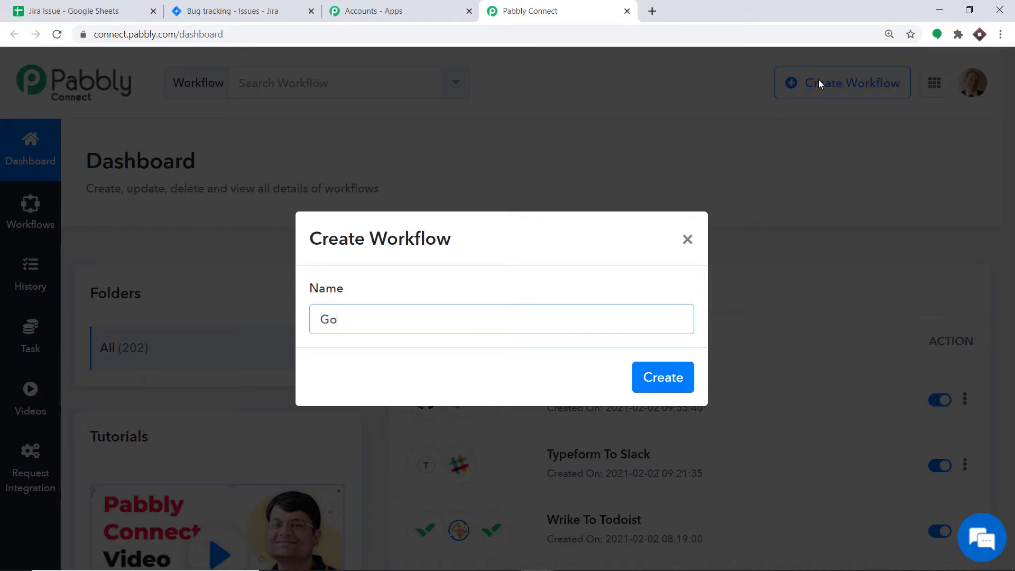
type("ogle Sheets To Jira")
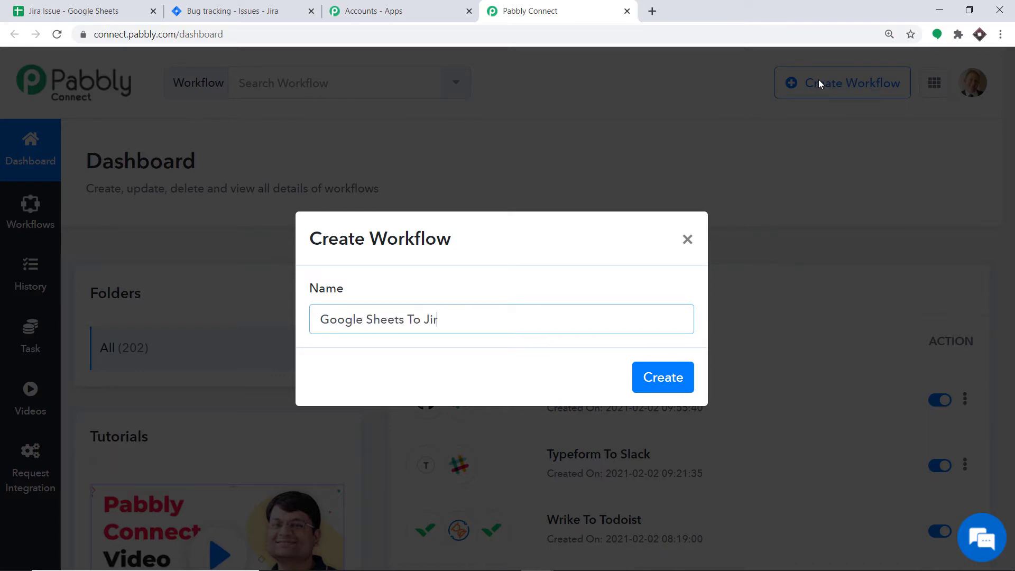
left_click(655, 385)
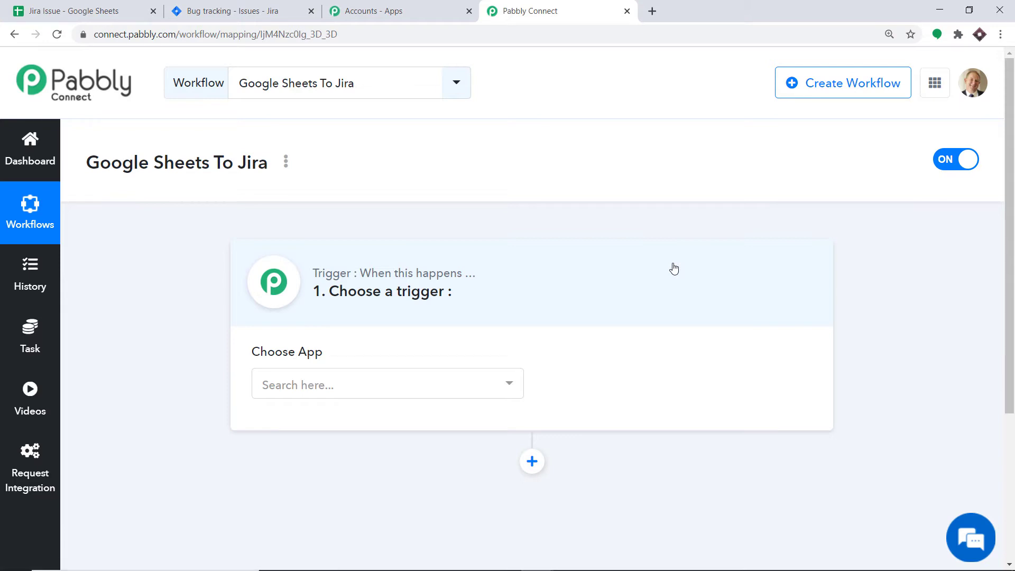
Set the workflow trigger to Google Sheets with the New Spreadsheet Row event
left_click(383, 384)
type("g")
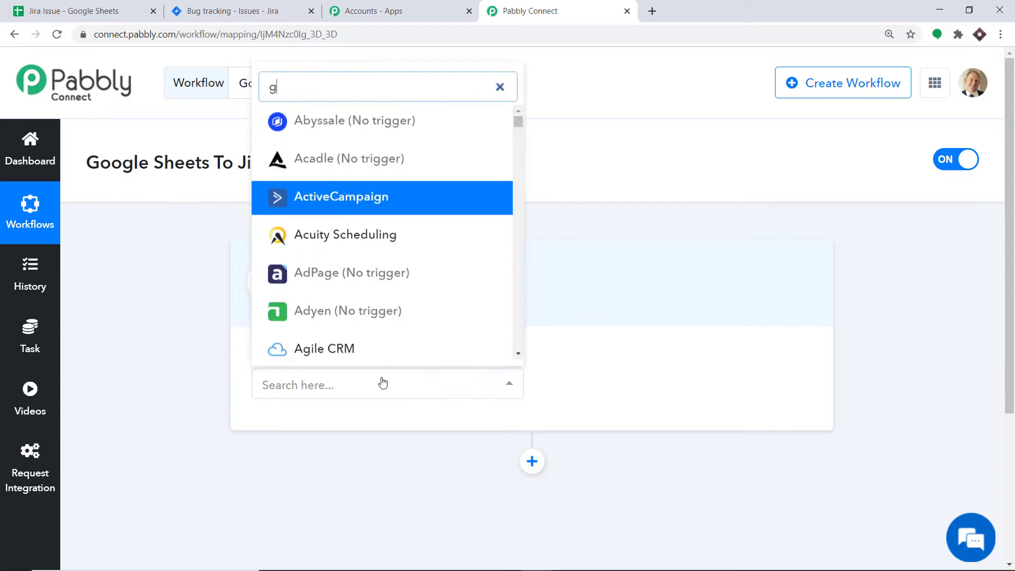
type("oogle sheet")
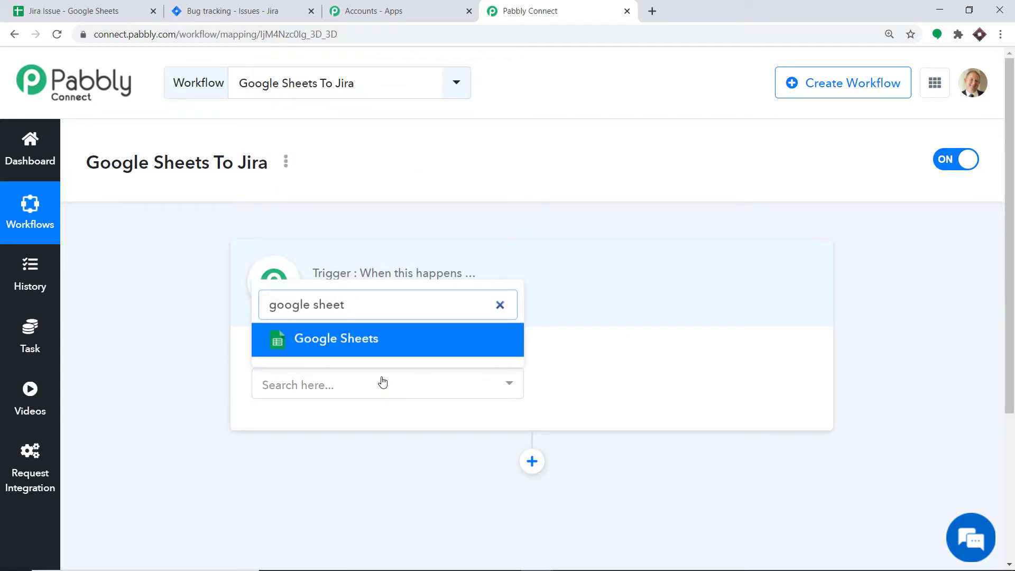
left_click(331, 341)
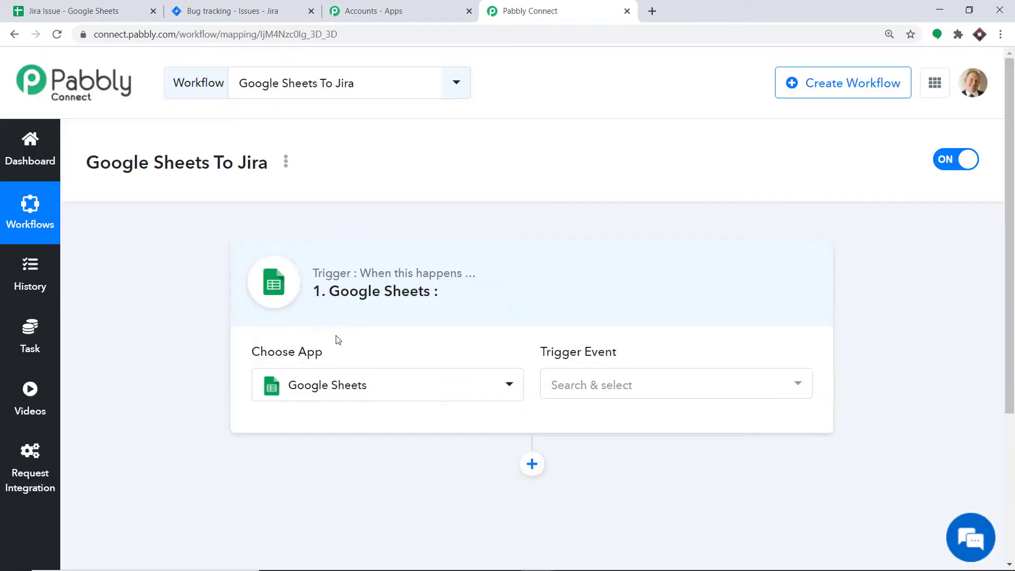
left_click(584, 386)
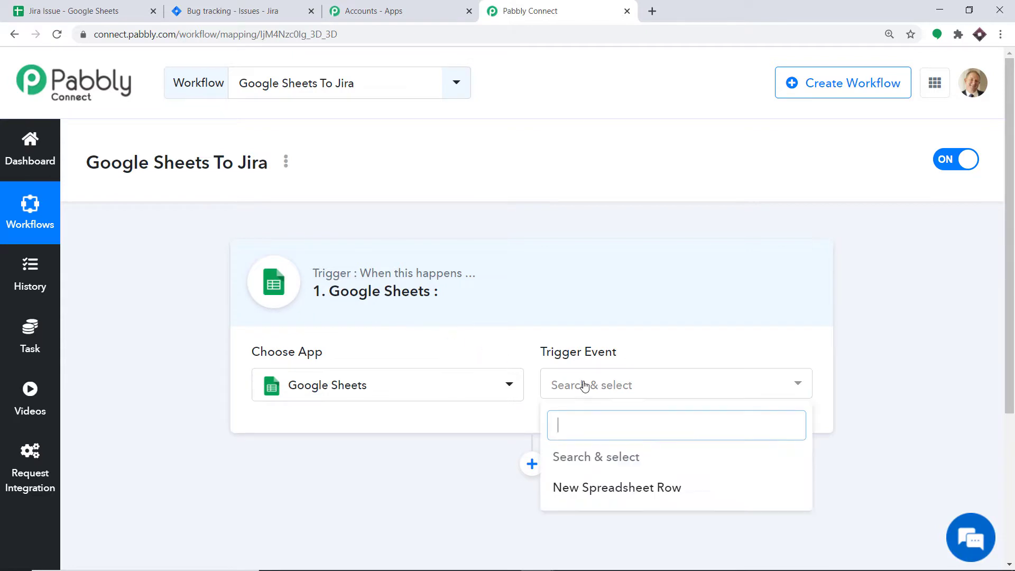
left_click(590, 494)
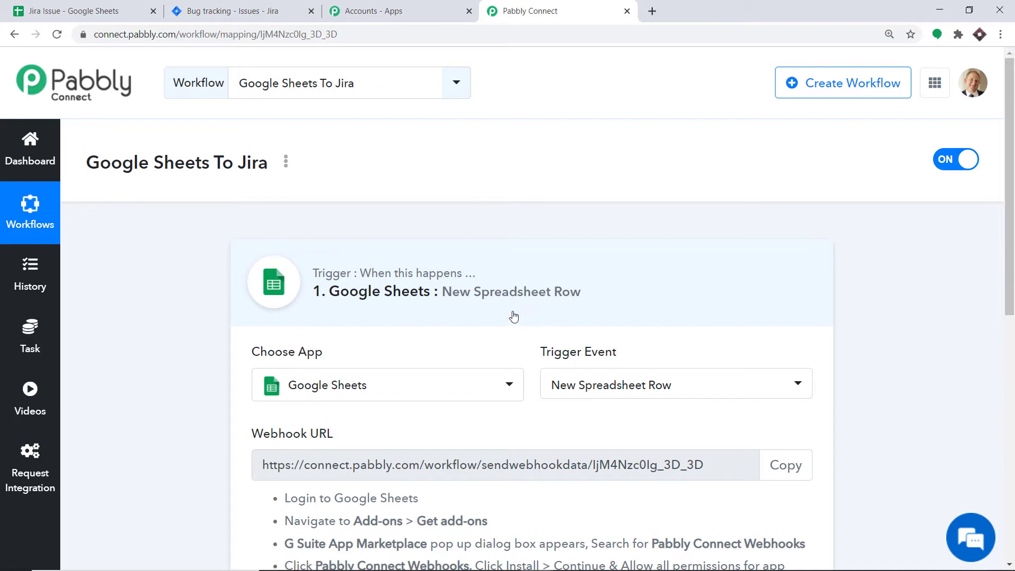
scroll(544, 287, "down", 1)
scroll(545, 287, "down", 5)
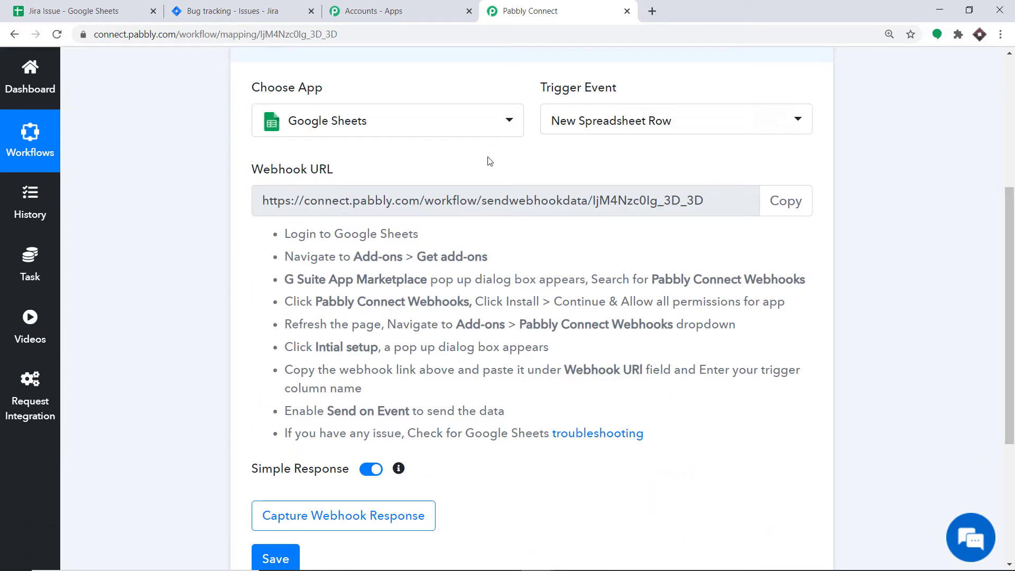
Switch to the Jira Issue spreadsheet, select cell B7 and bring up the Add-ons menu
left_click(91, 8)
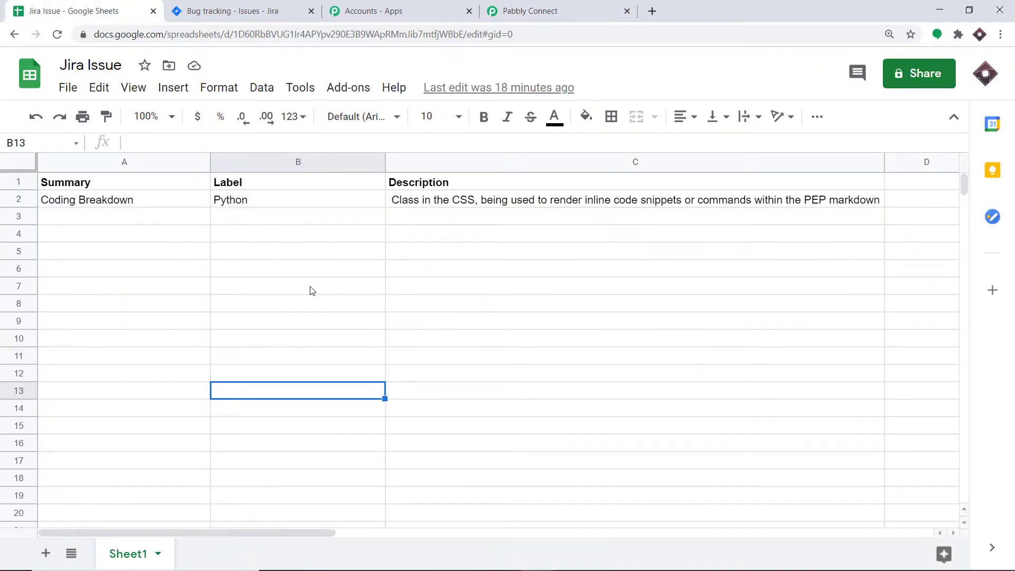
left_click(329, 291)
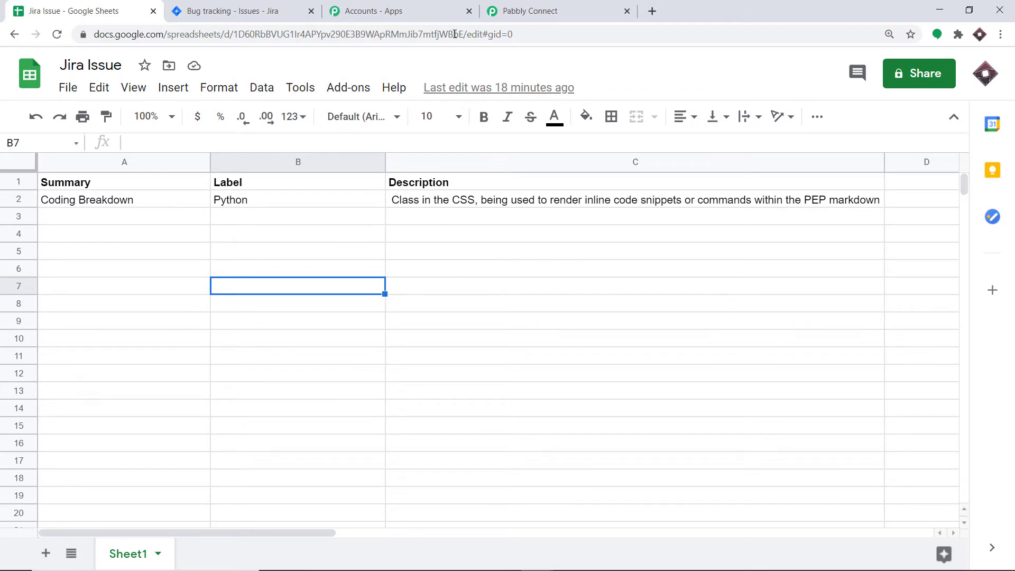
left_click(362, 85)
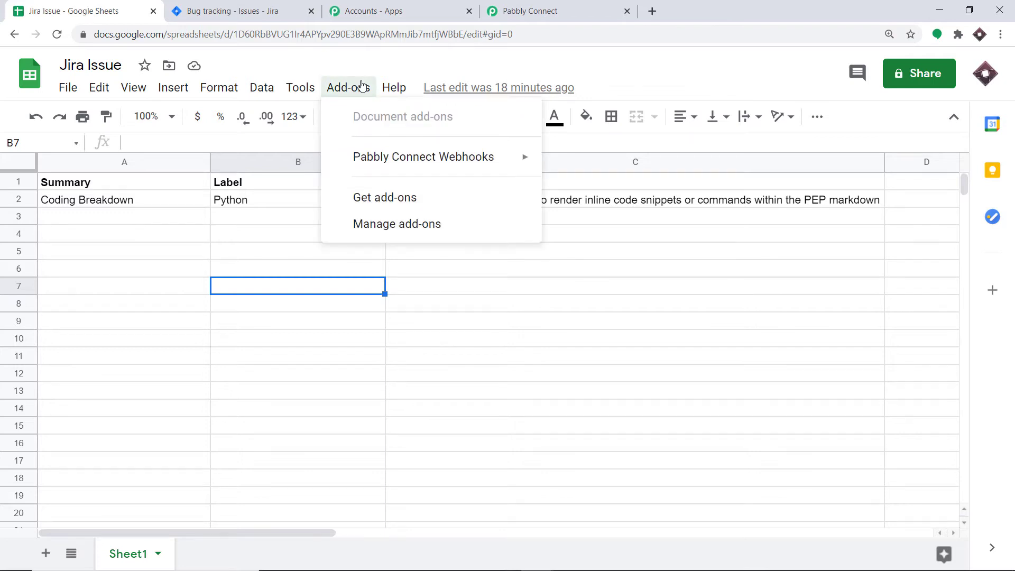
mouse_move(364, 161)
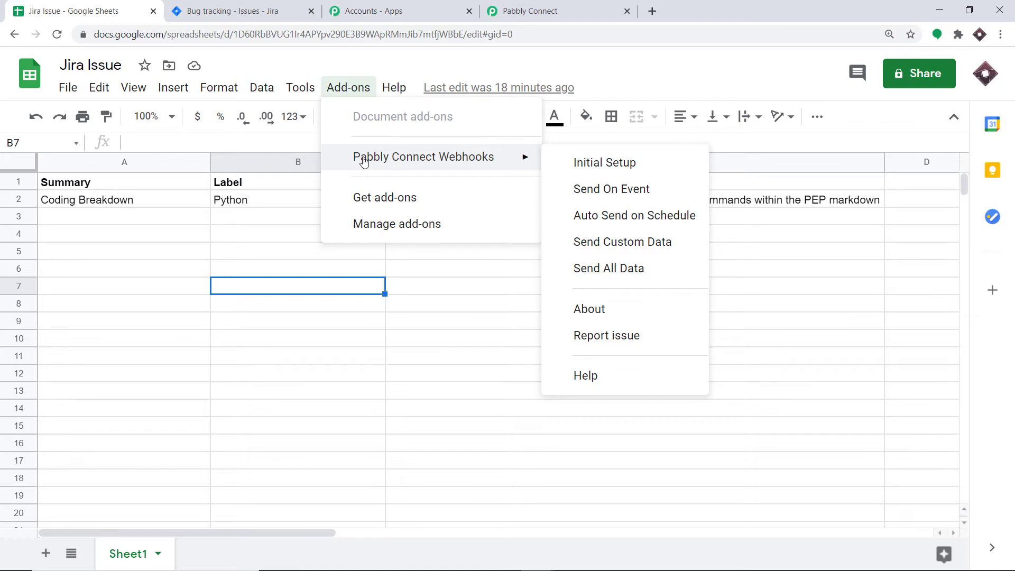
Search the Marketplace for 'pabbly', confirm Pabbly Connect Webhooks shows Installed, and close it
left_click(374, 196)
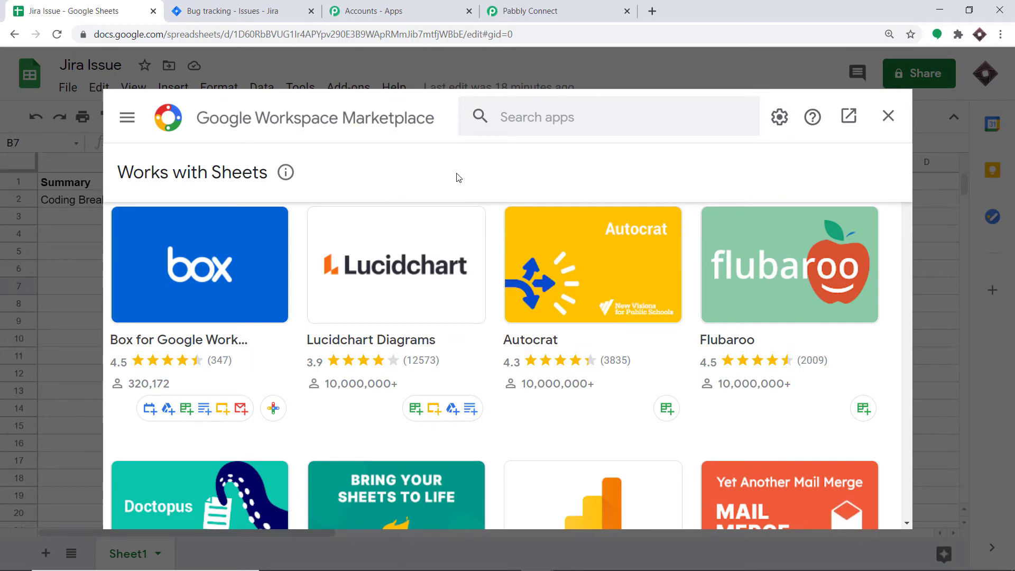
left_click(525, 117)
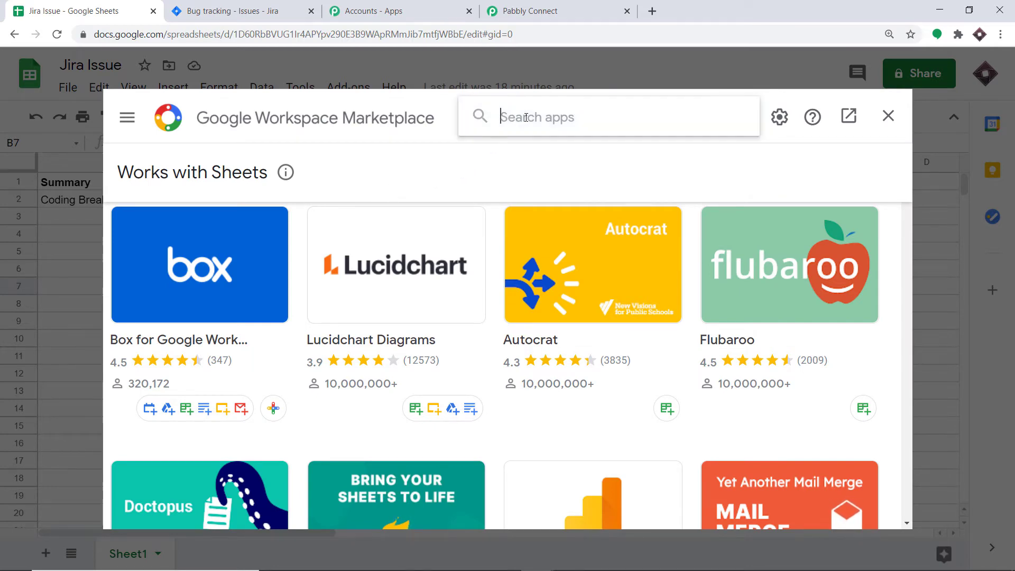
type("pa")
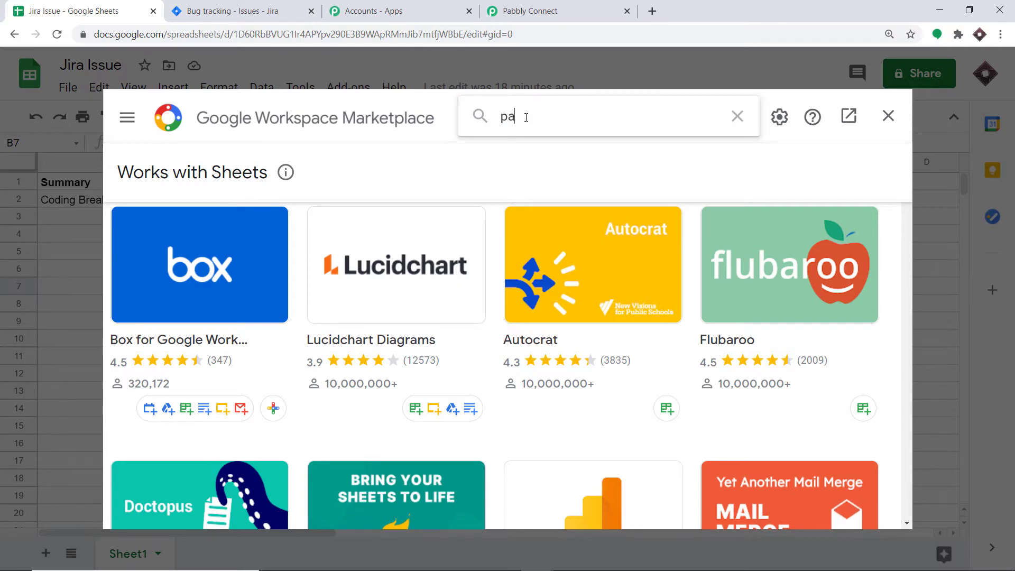
type("bbly")
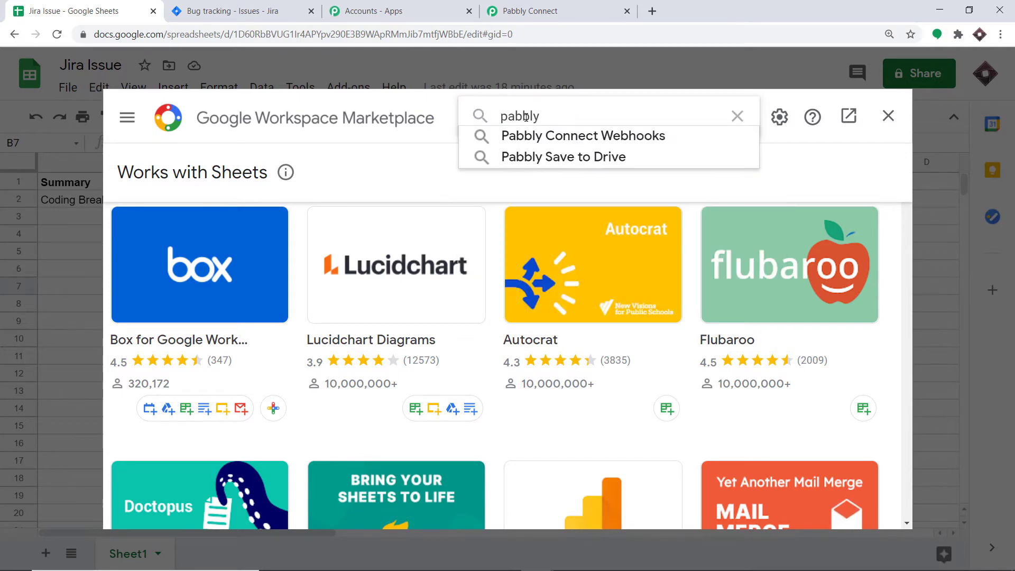
left_click(545, 139)
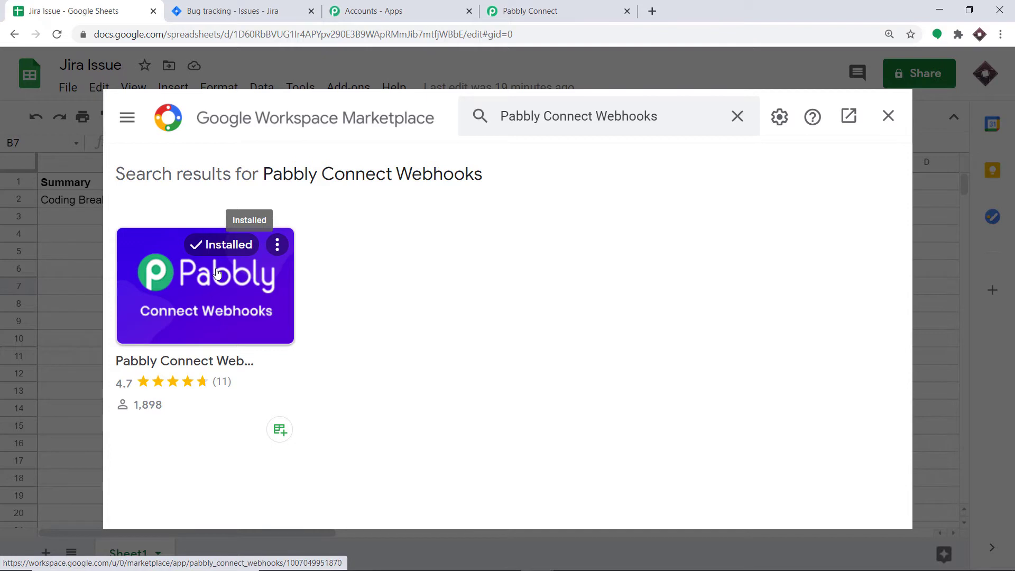
left_click(887, 116)
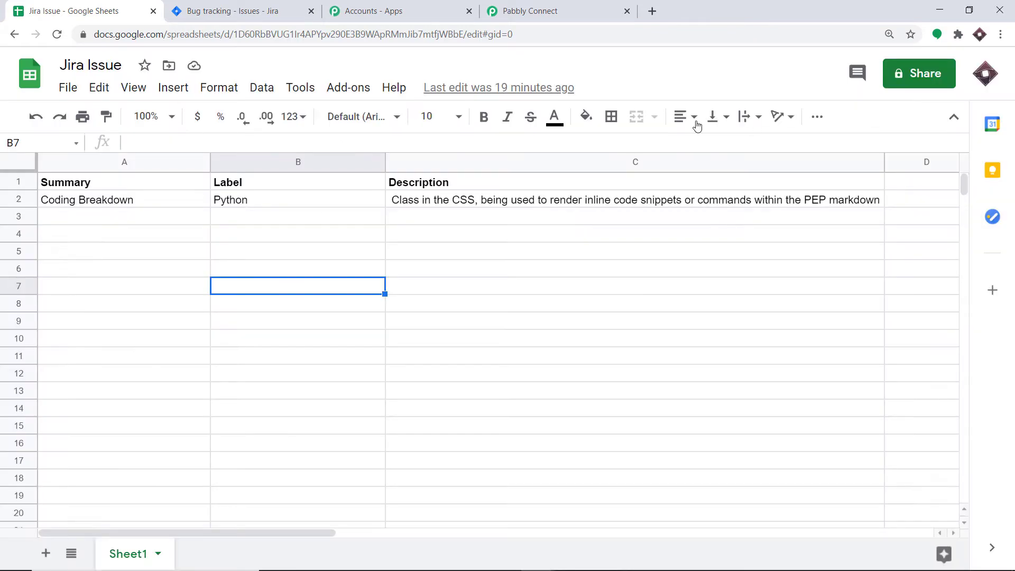
Bring up the Pabbly Connect Webhooks initial setup form and copy the workflow's webhook URL
left_click(368, 90)
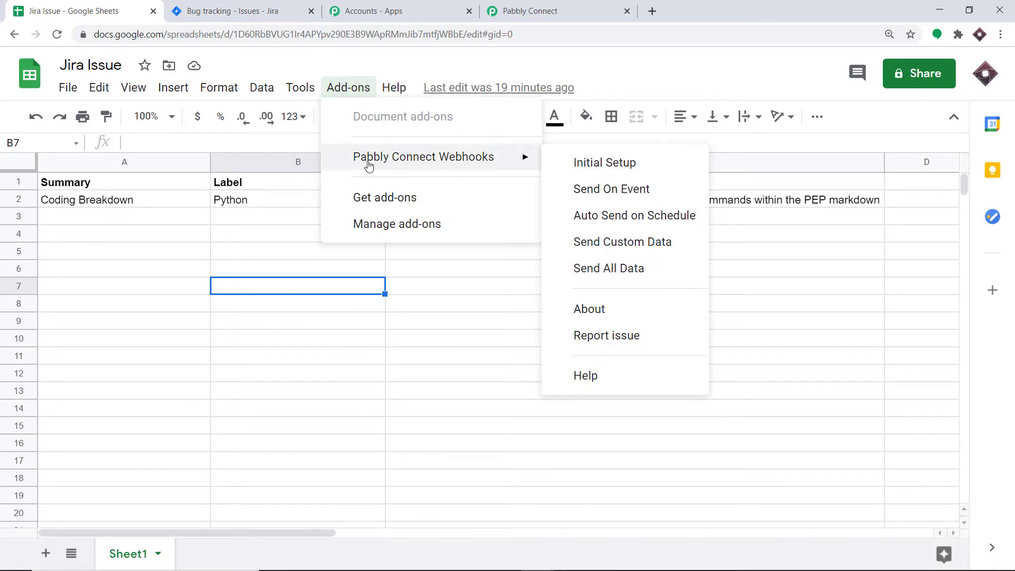
left_click(574, 164)
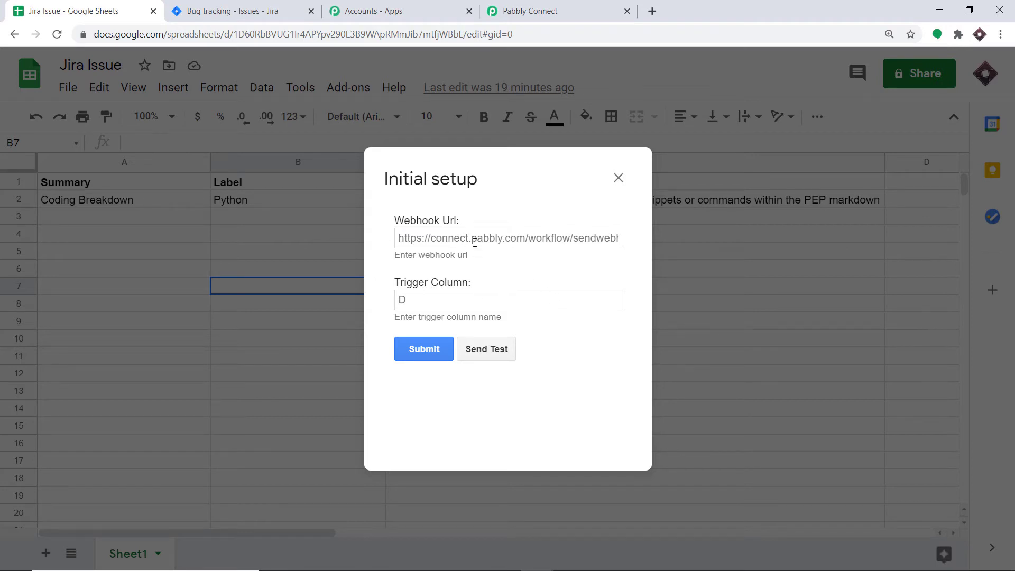
left_click(574, 11)
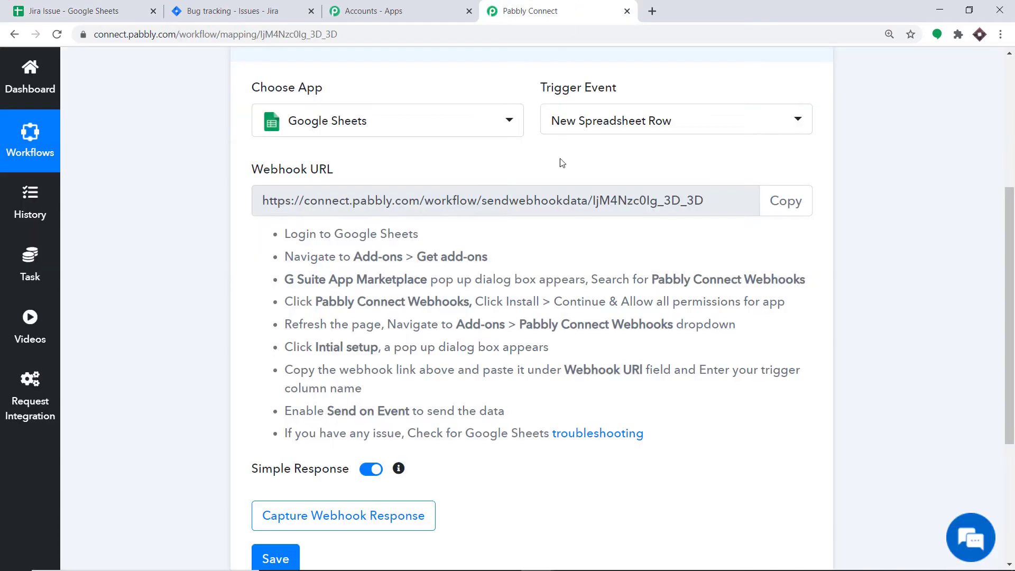
left_click(785, 208)
left_click(132, 8)
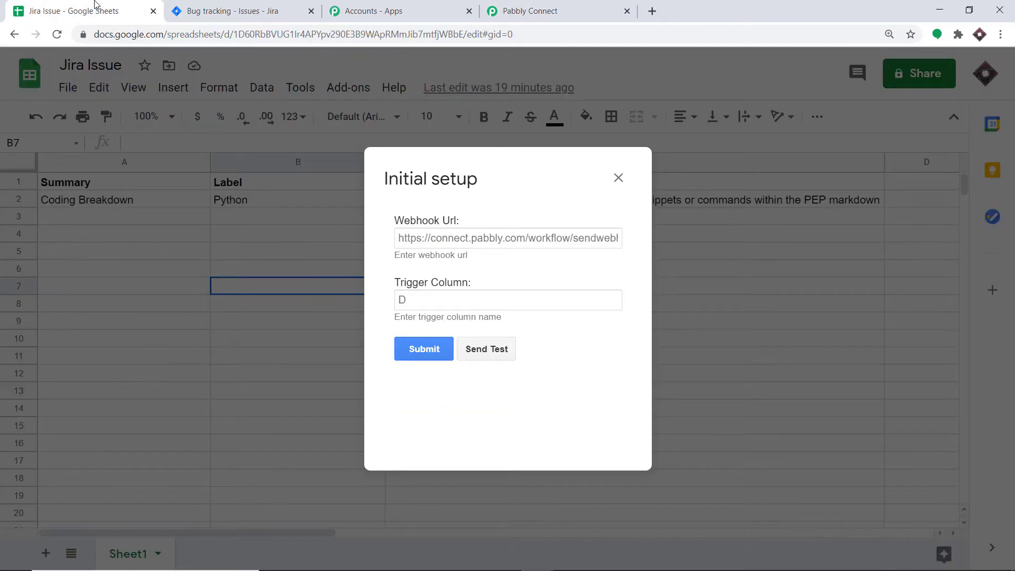
Paste the webhook URL into the Webhook Url field and set the trigger column to C
left_click(437, 238)
right_click(436, 236)
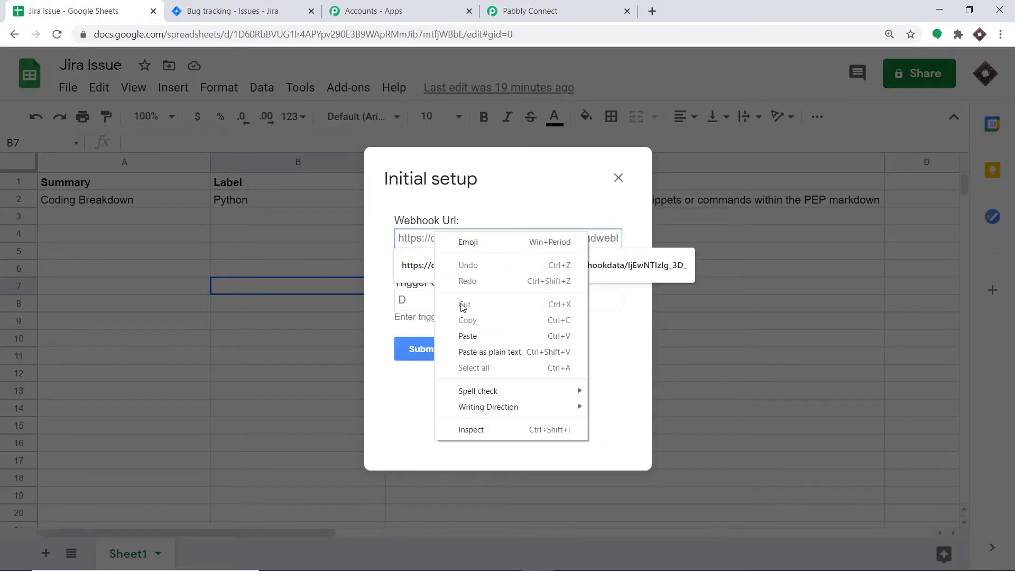
left_click(461, 336)
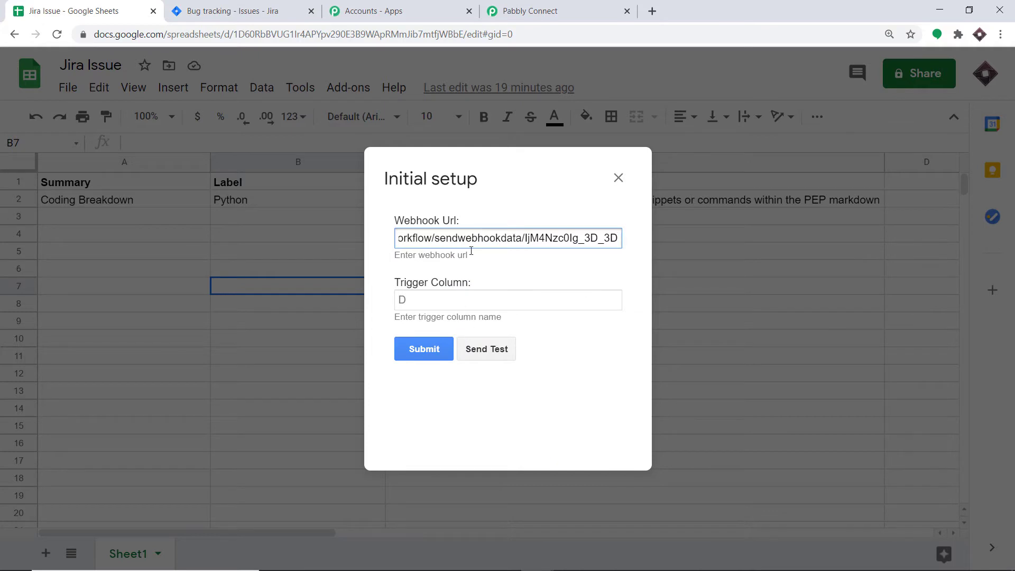
left_click(422, 297)
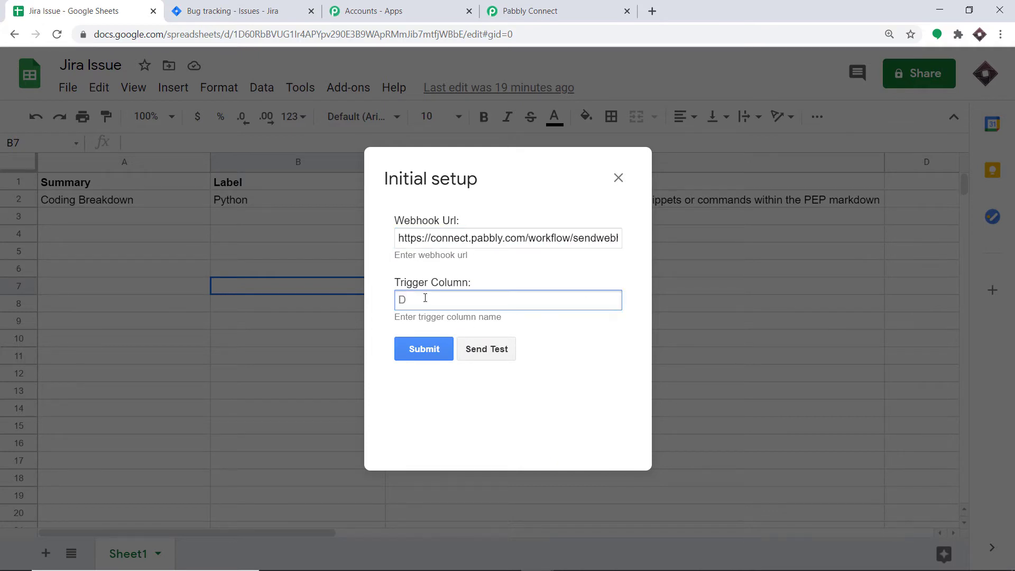
type("C")
Start capturing the webhook response in Pabbly and send a test row from the sheet
left_click(528, 11)
scroll(397, 299, "down", 4)
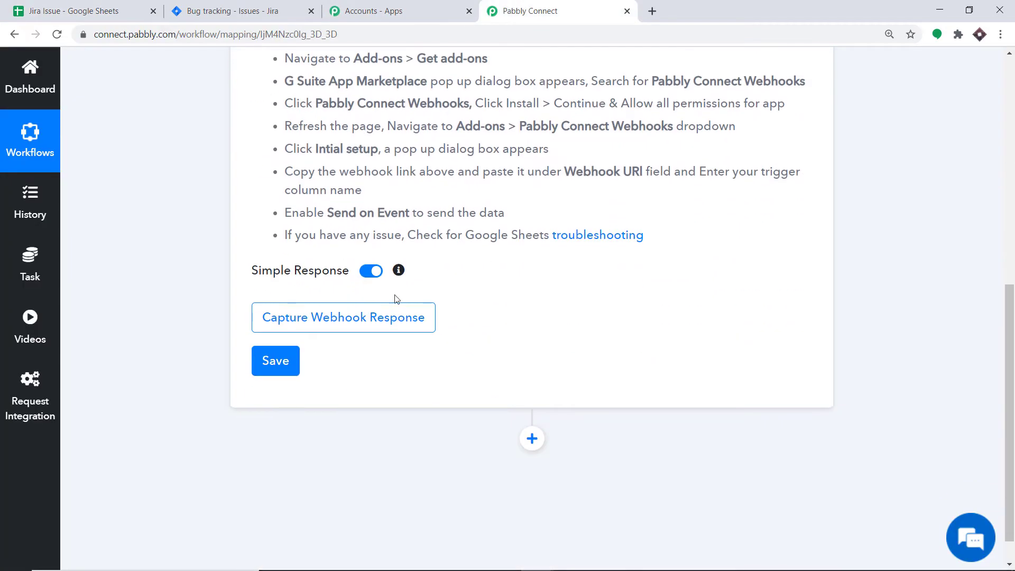
left_click(384, 314)
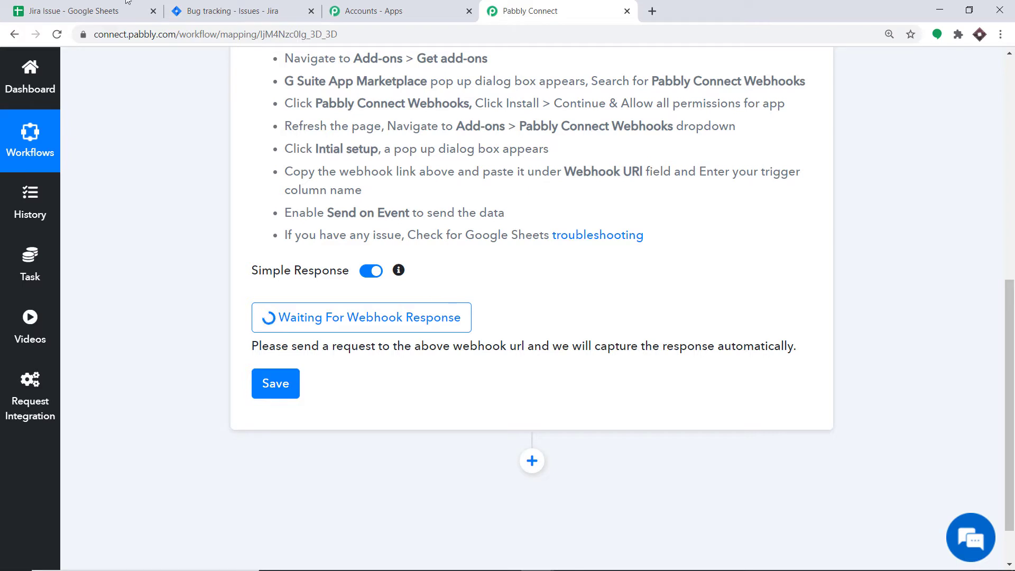
left_click(79, 11)
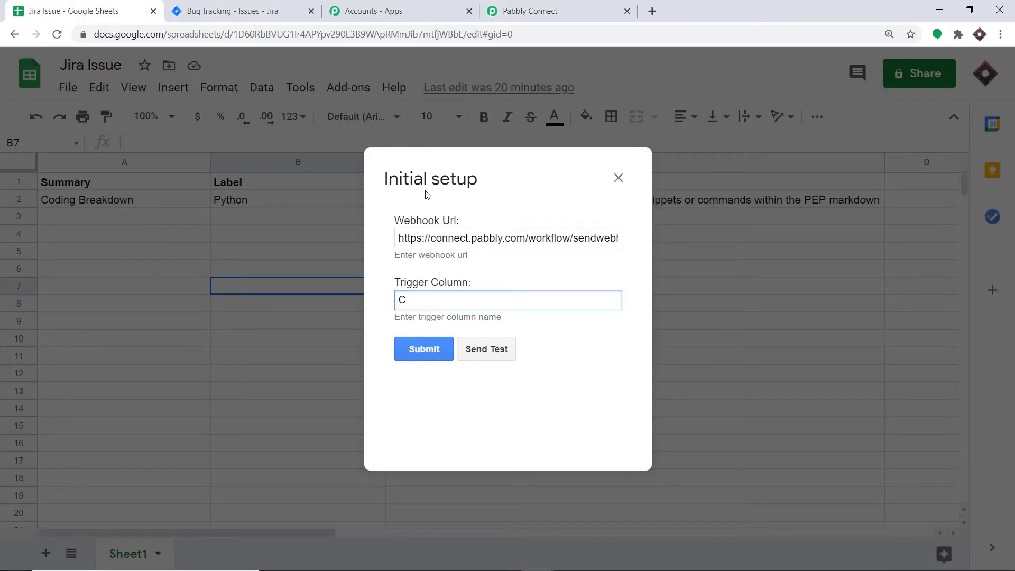
left_click(495, 353)
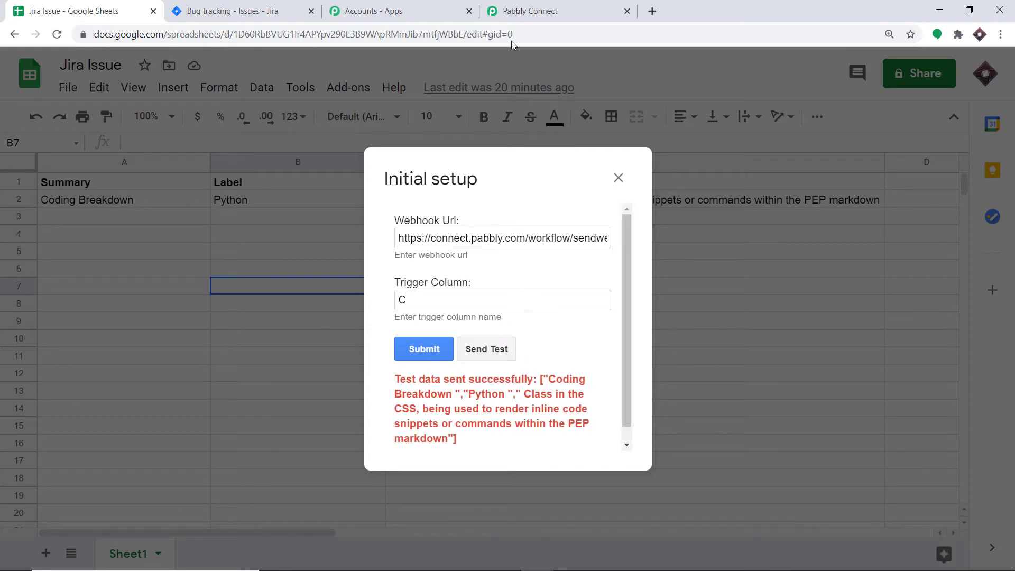
Check the captured response (Summary 'Coding Breakdown', Label 'Python') and enlarge the Description box
left_click(525, 5)
scroll(539, 280, "down", 3)
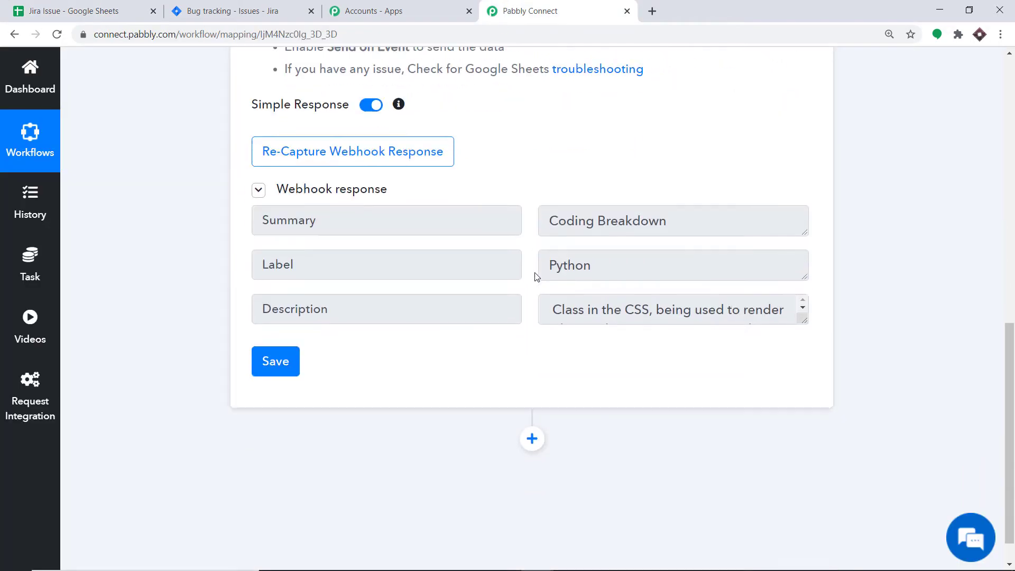
scroll(537, 276, "down", 1)
left_click(78, 6)
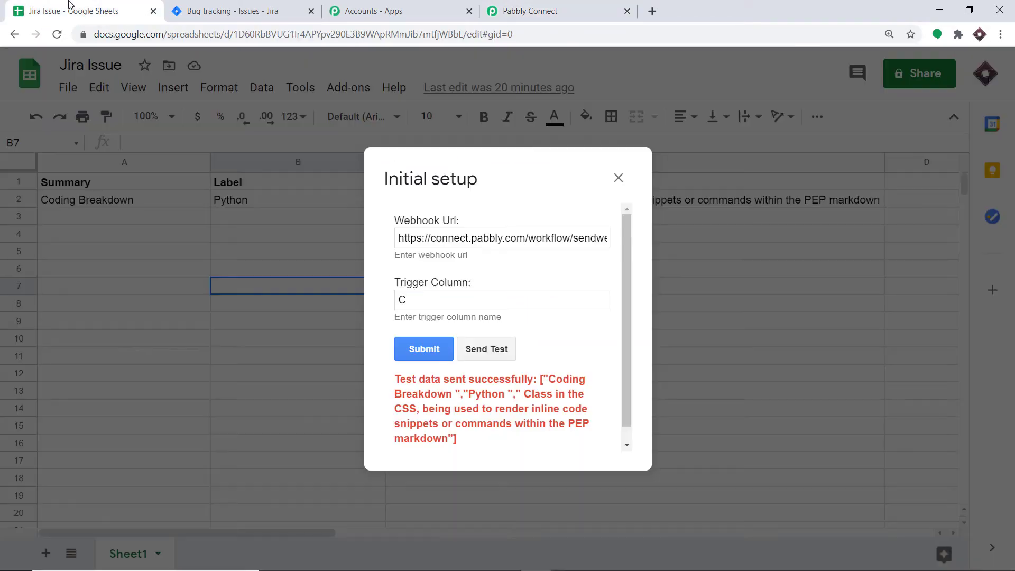
left_click(538, 5)
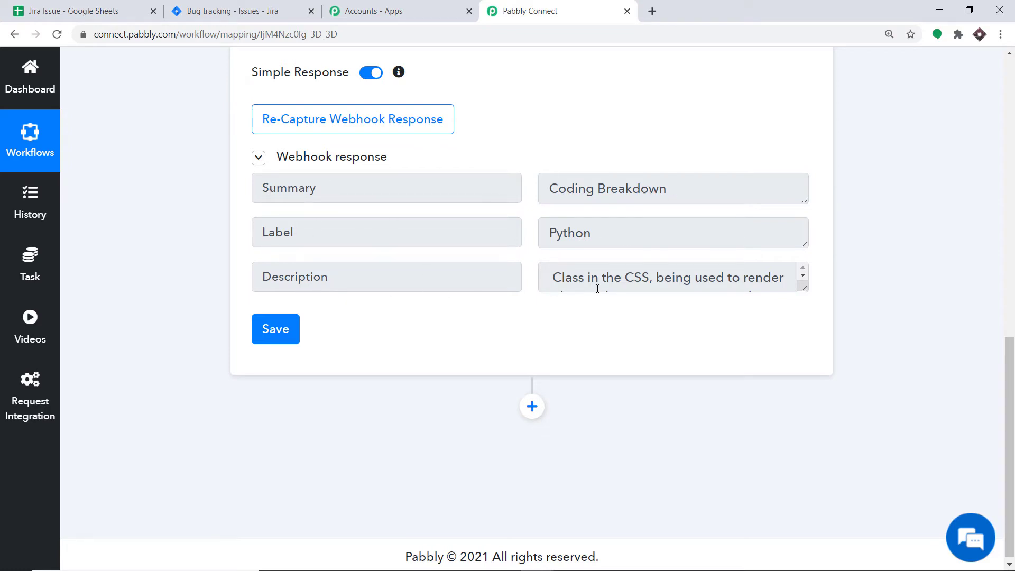
left_click_drag(803, 288, 809, 347)
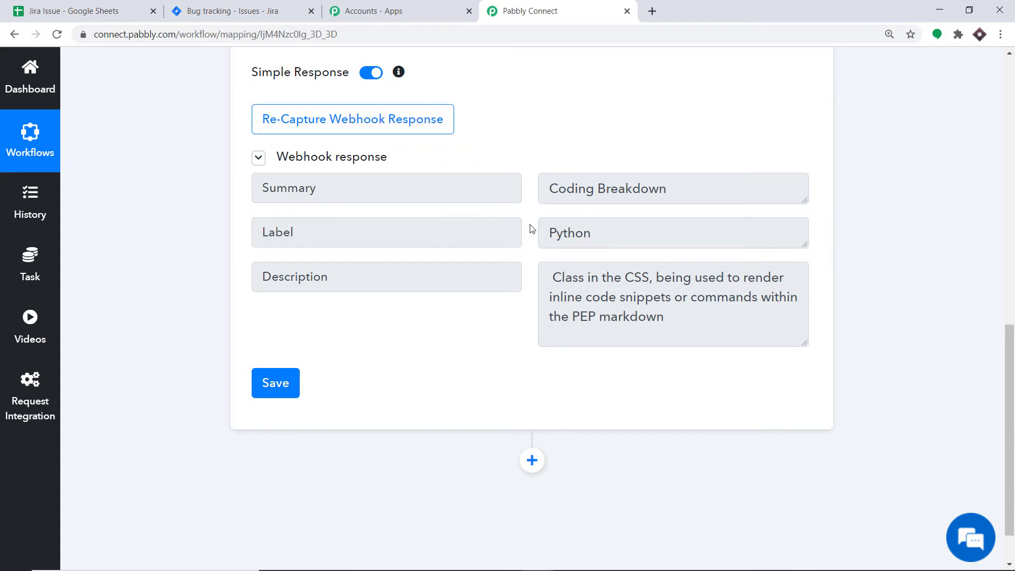
scroll(531, 229, "down", 2)
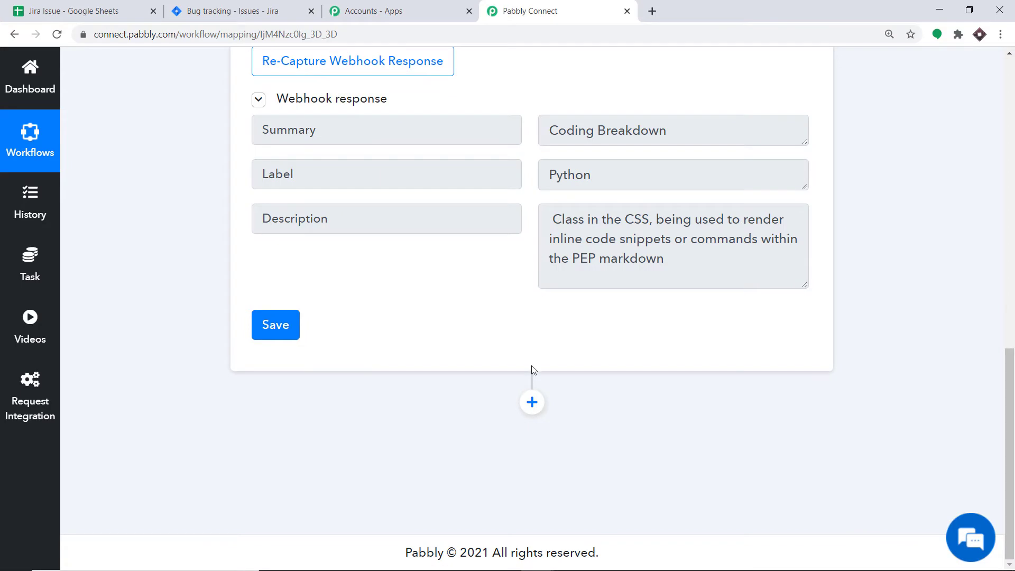
Add a Jira Software action with the Create Issue event below the Google Sheets trigger
left_click(532, 403)
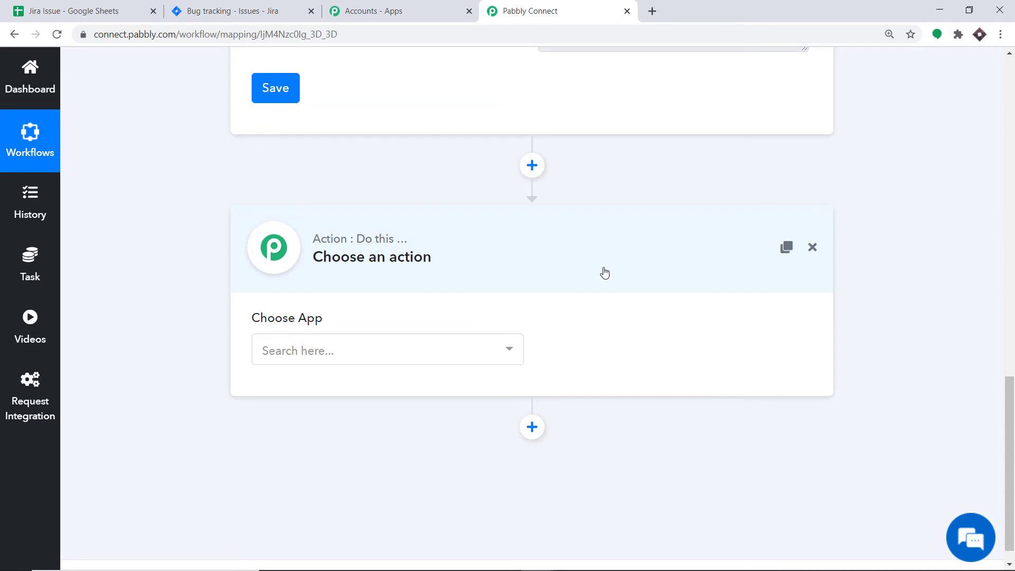
left_click(313, 352)
type("JIRA")
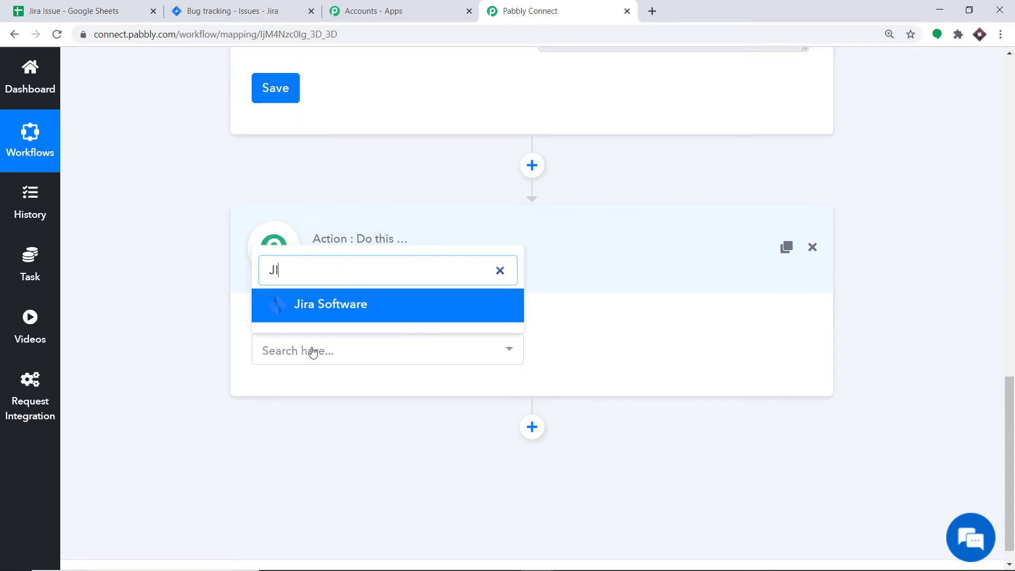
left_click(340, 315)
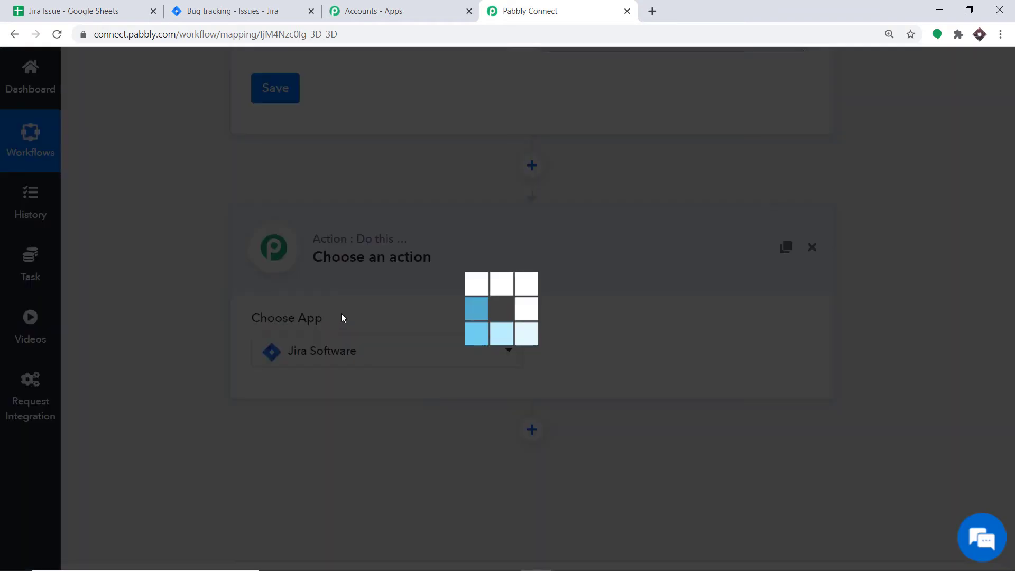
left_click(591, 351)
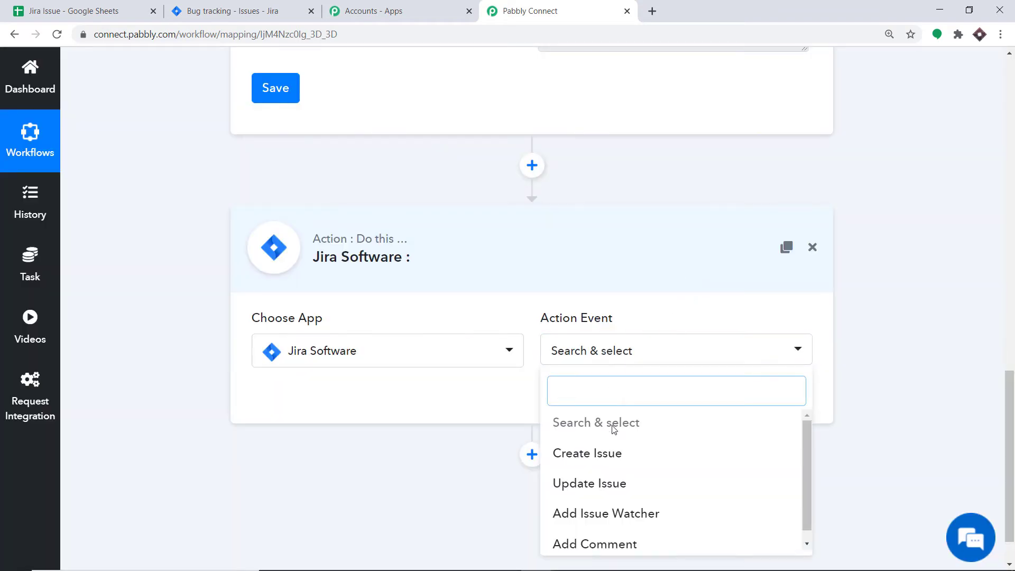
left_click(612, 454)
left_click(613, 351)
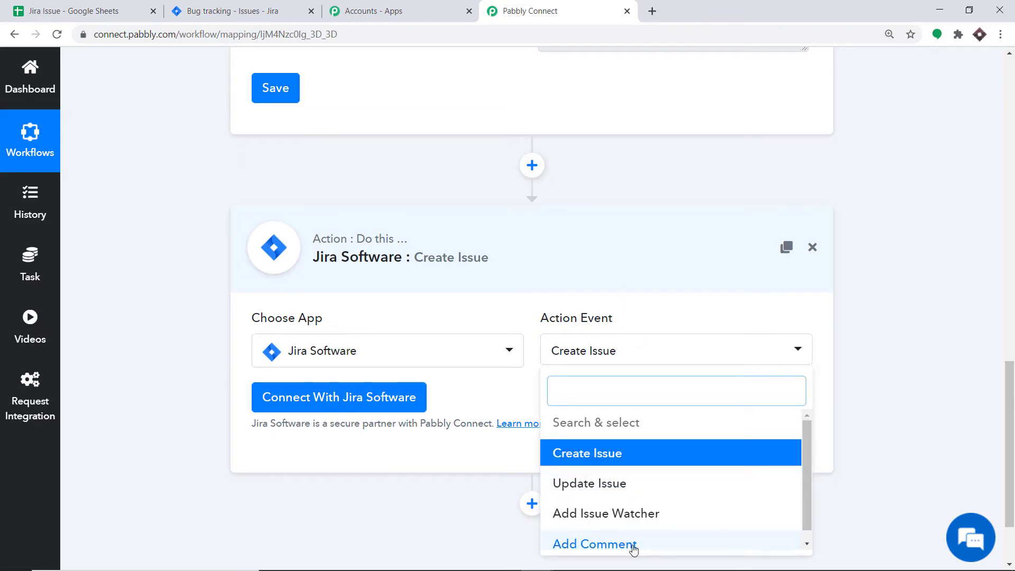
scroll(657, 523, "down", 1)
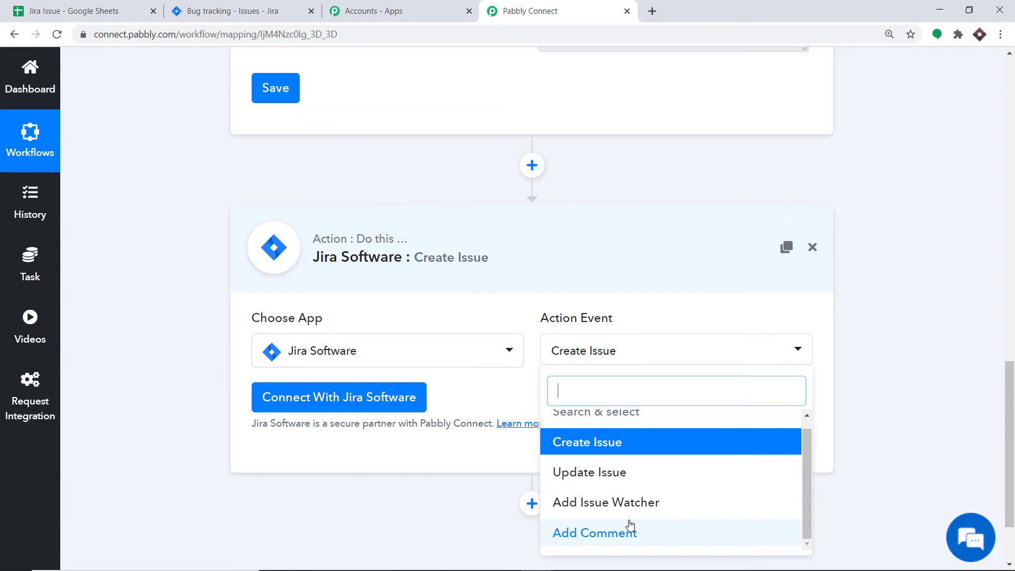
left_click(458, 398)
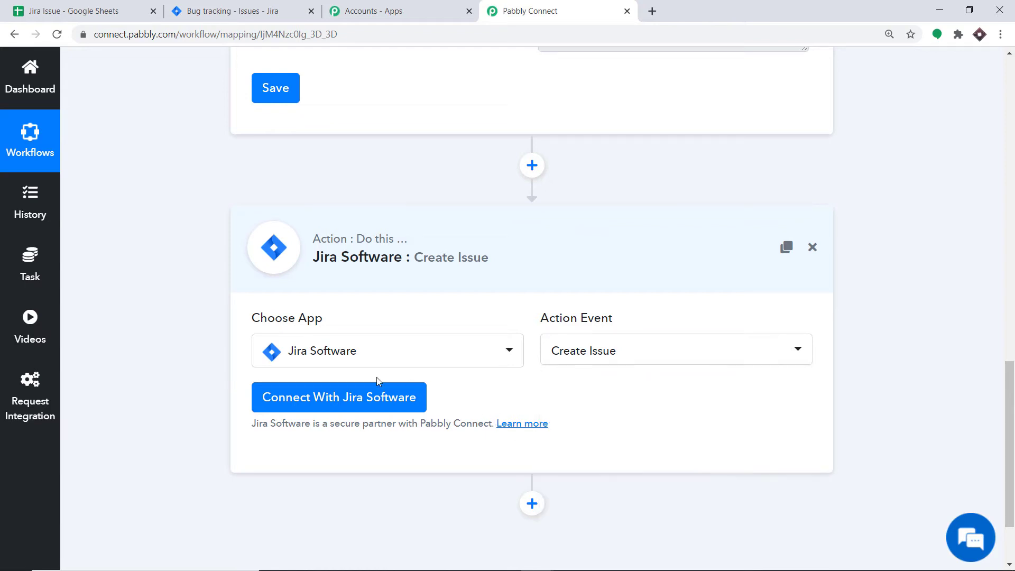
Authorize Pabbly to access the Atlassian Jira Software account and dismiss the success message
left_click(302, 400)
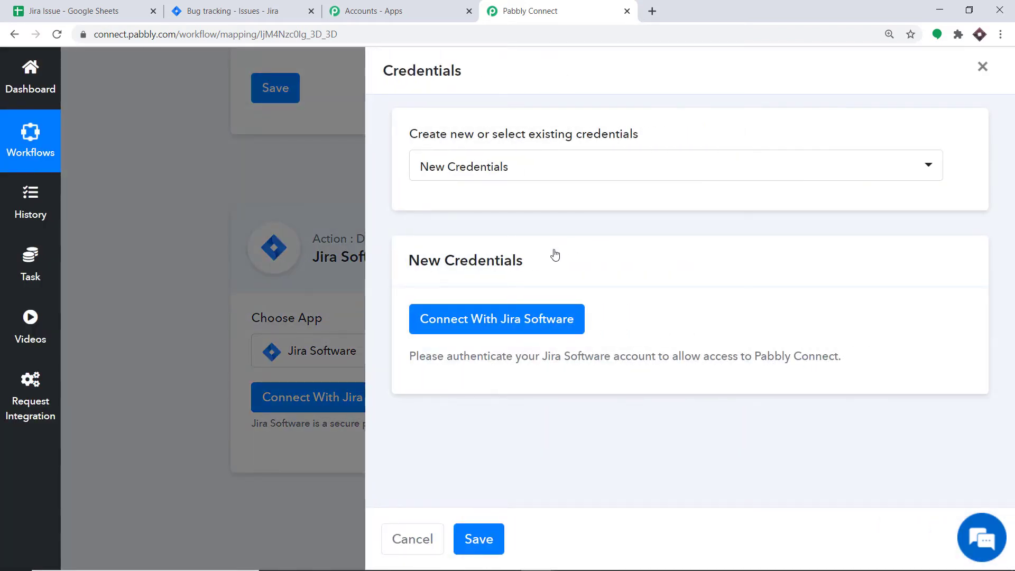
left_click(538, 317)
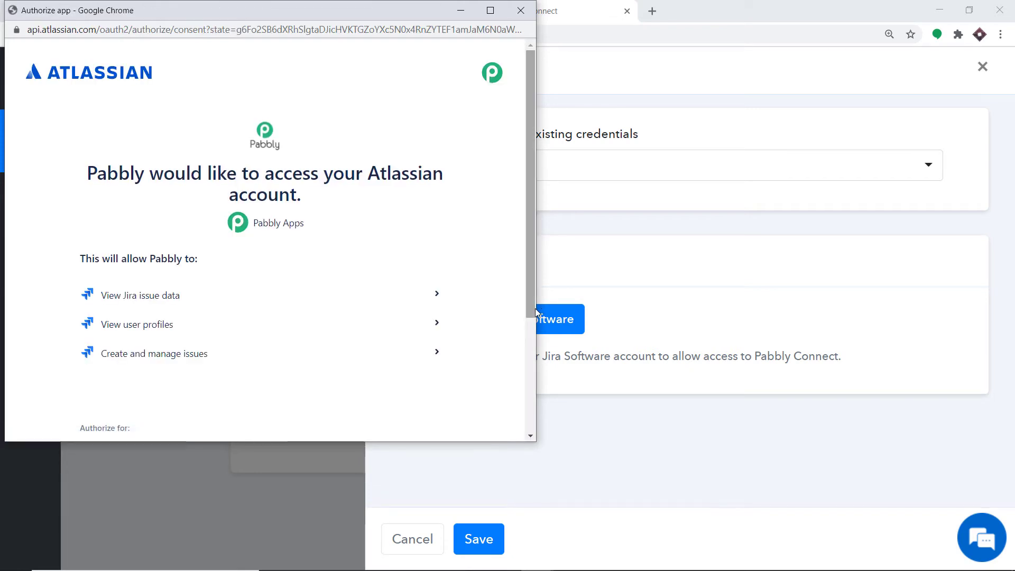
scroll(365, 227, "down", 1)
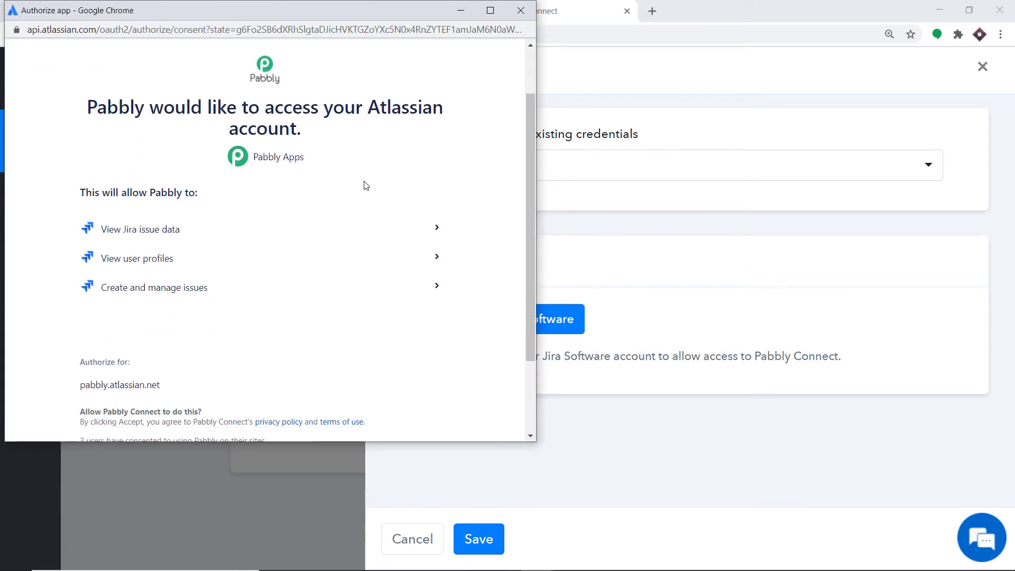
scroll(369, 196, "down", 2)
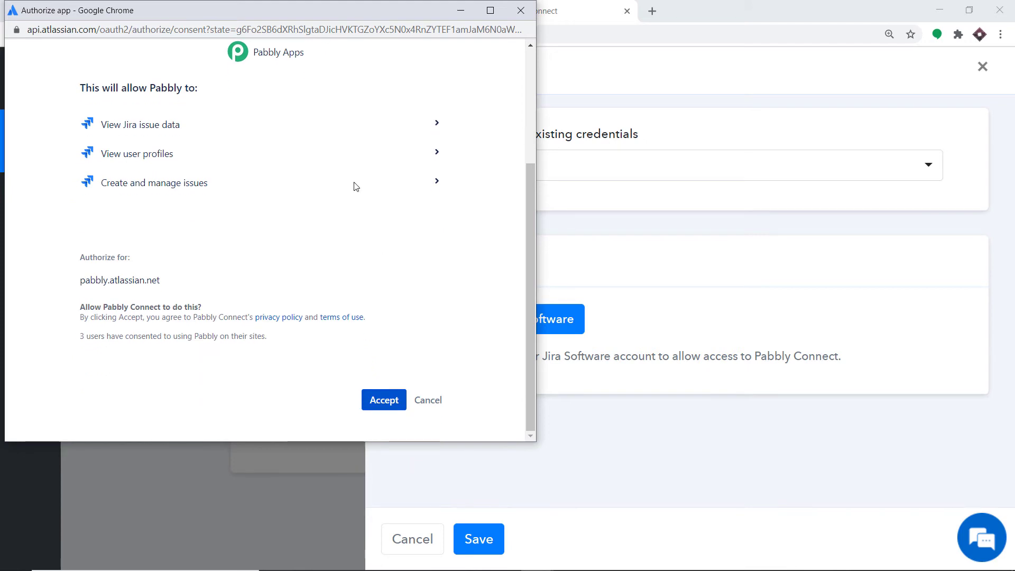
left_click_drag(331, 21, 593, 46)
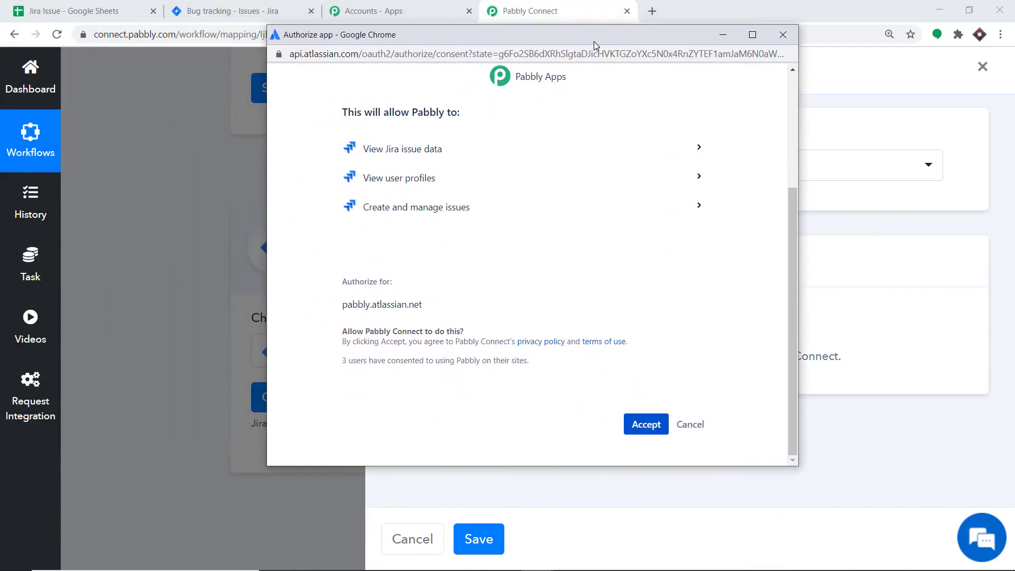
left_click(638, 425)
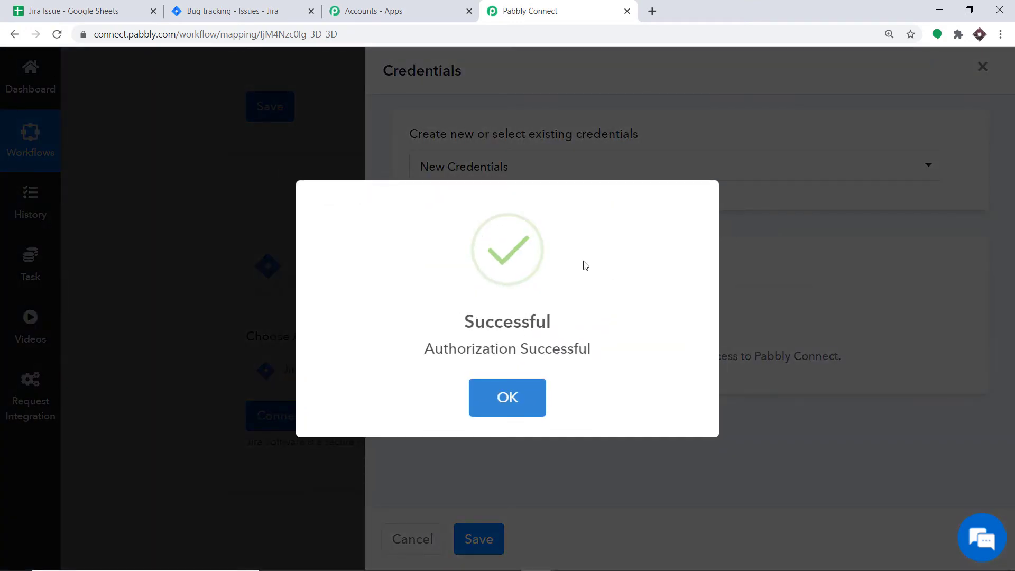
left_click(507, 397)
scroll(670, 299, "down", 6)
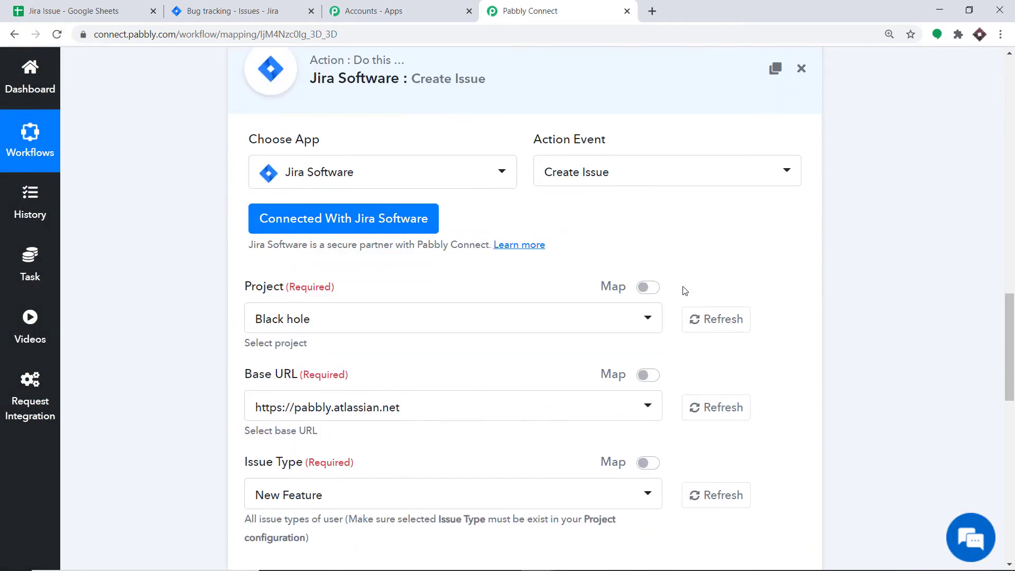
Review the Create Issue fields and expand the Jira Project dropdown
scroll(684, 290, "down", 1)
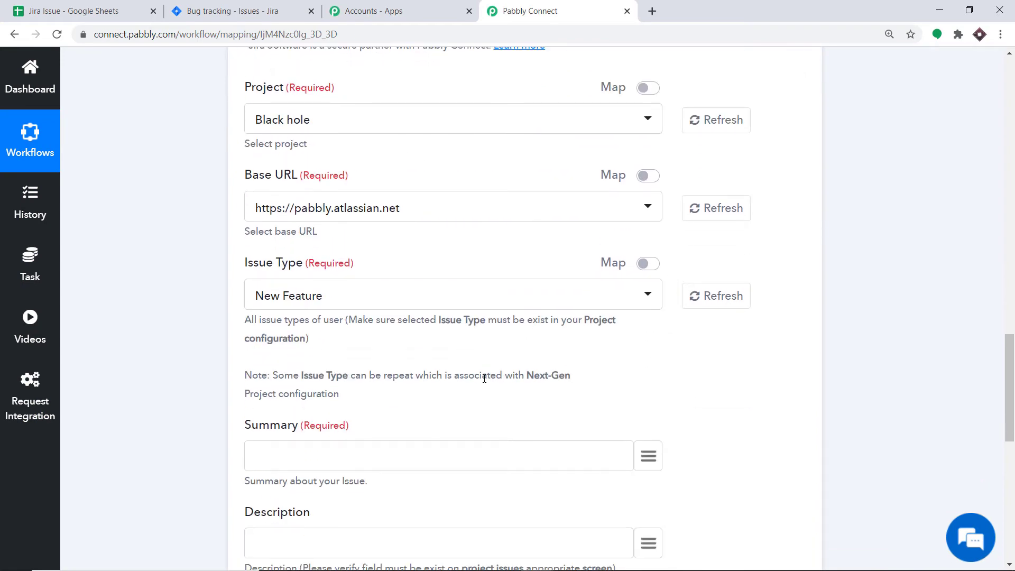
scroll(489, 346, "down", 6)
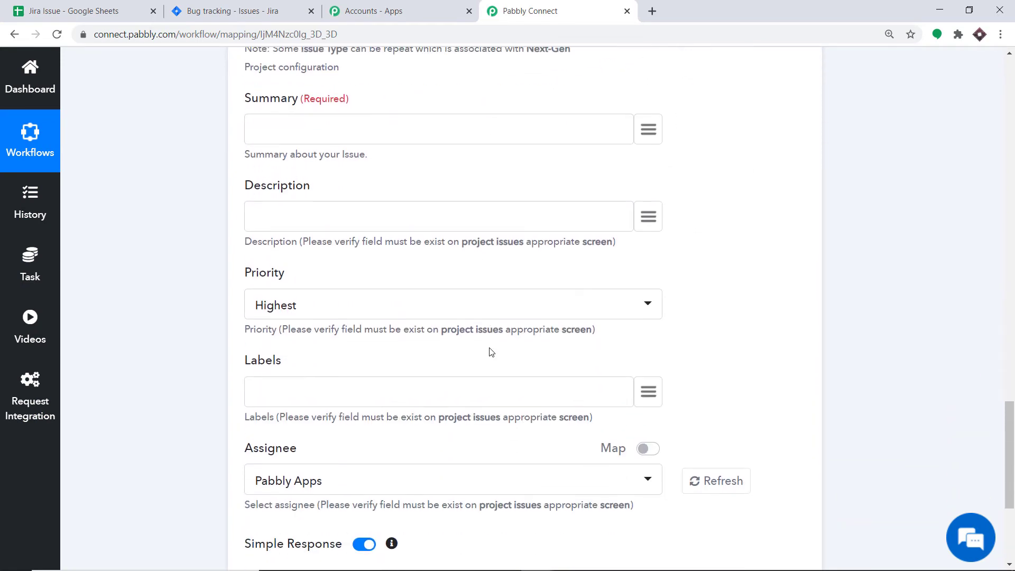
scroll(490, 353, "up", 7)
scroll(490, 354, "up", 1)
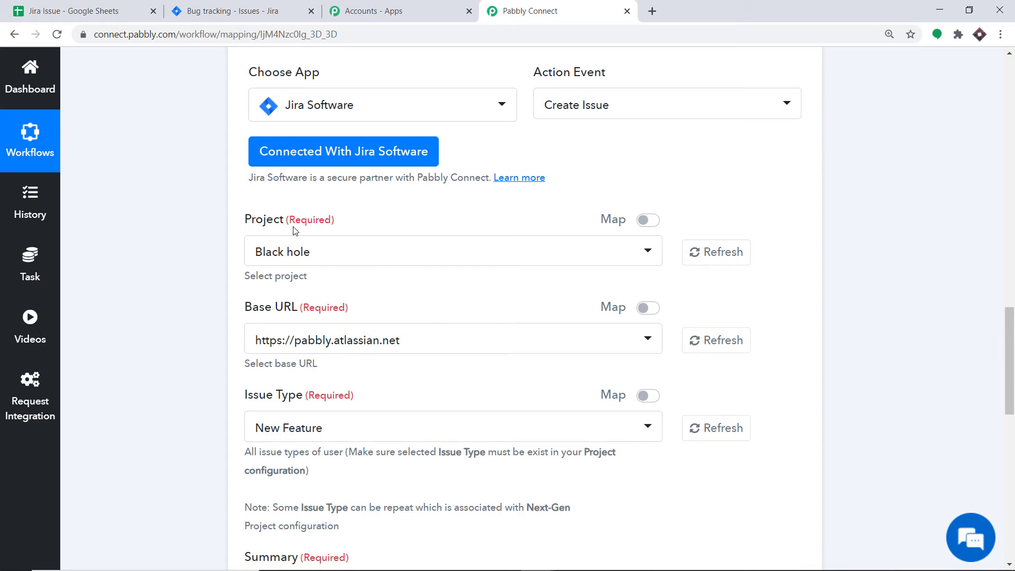
left_click(295, 257)
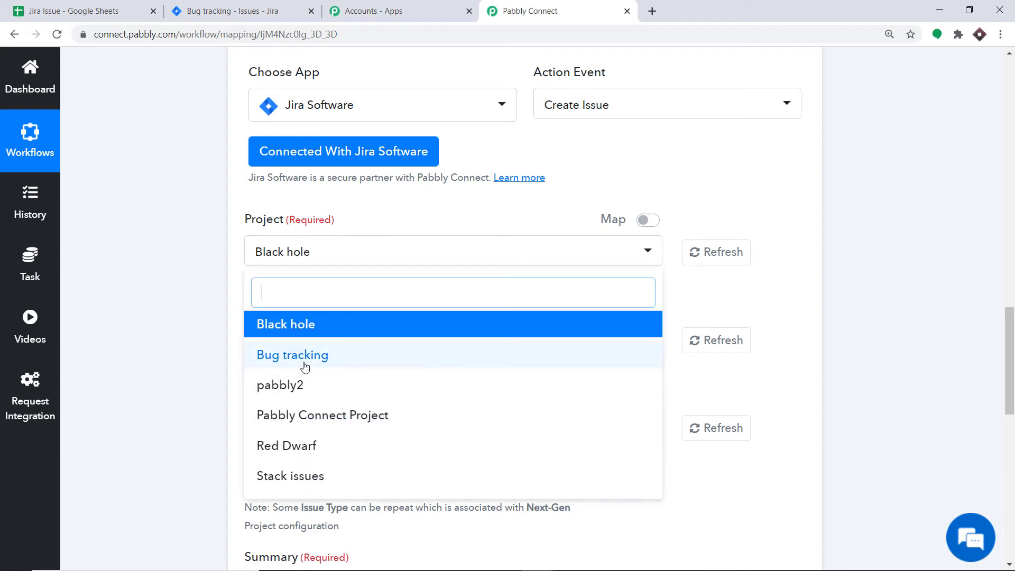
Review recent Jira projects, then begin a new project and reach the Classic/Next-gen choice
left_click(238, 6)
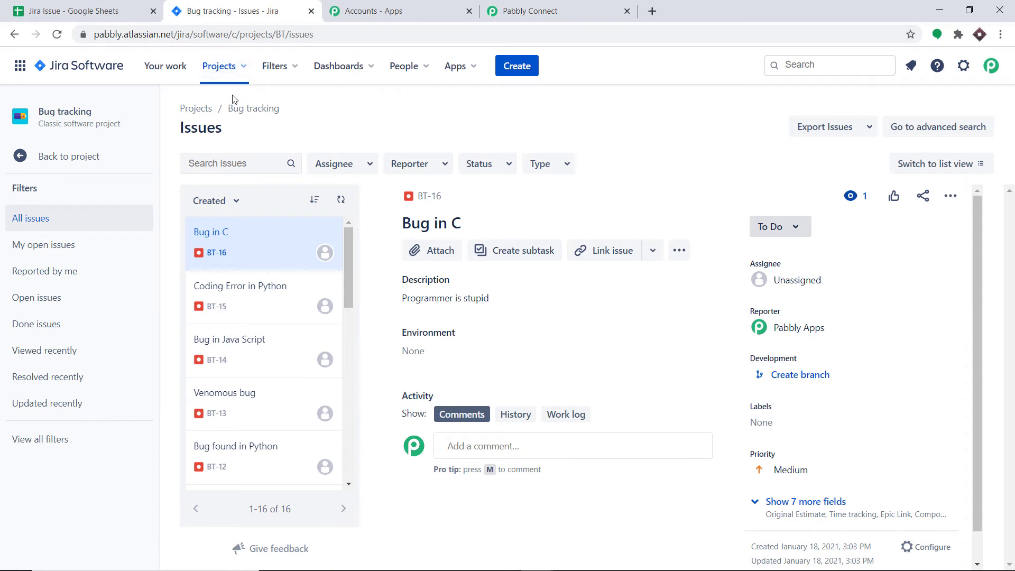
left_click(224, 73)
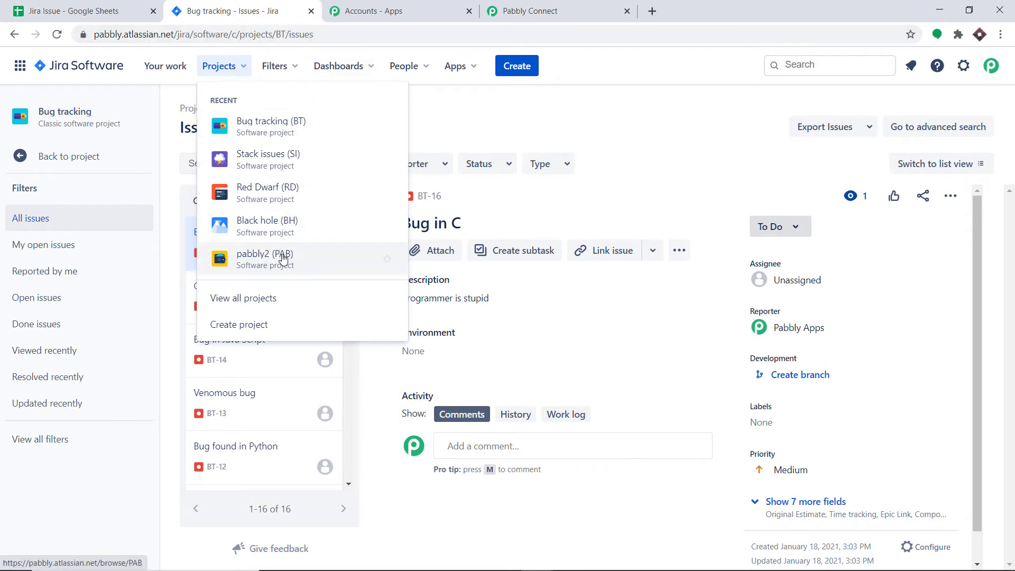
left_click(529, 10)
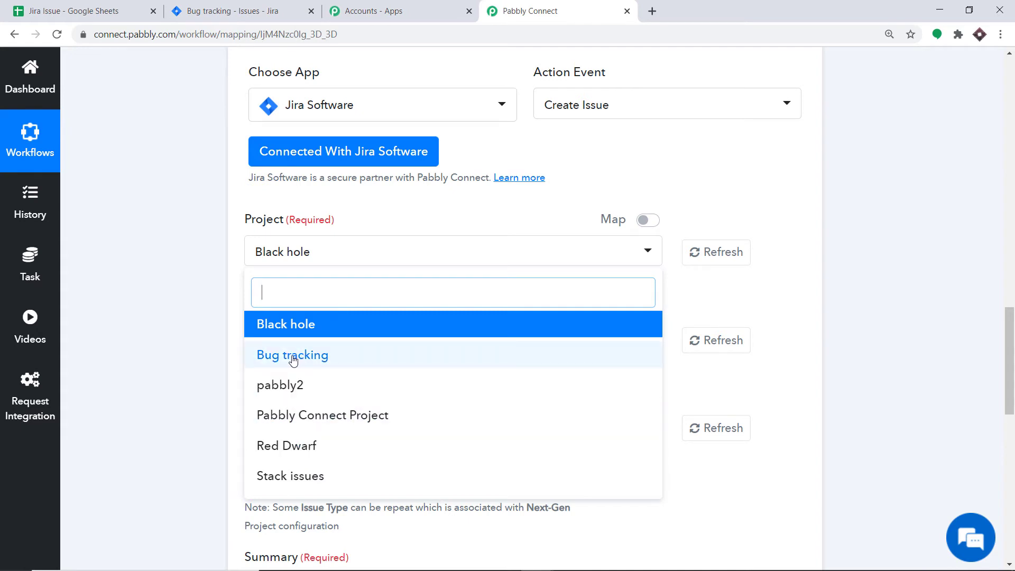
left_click(243, 9)
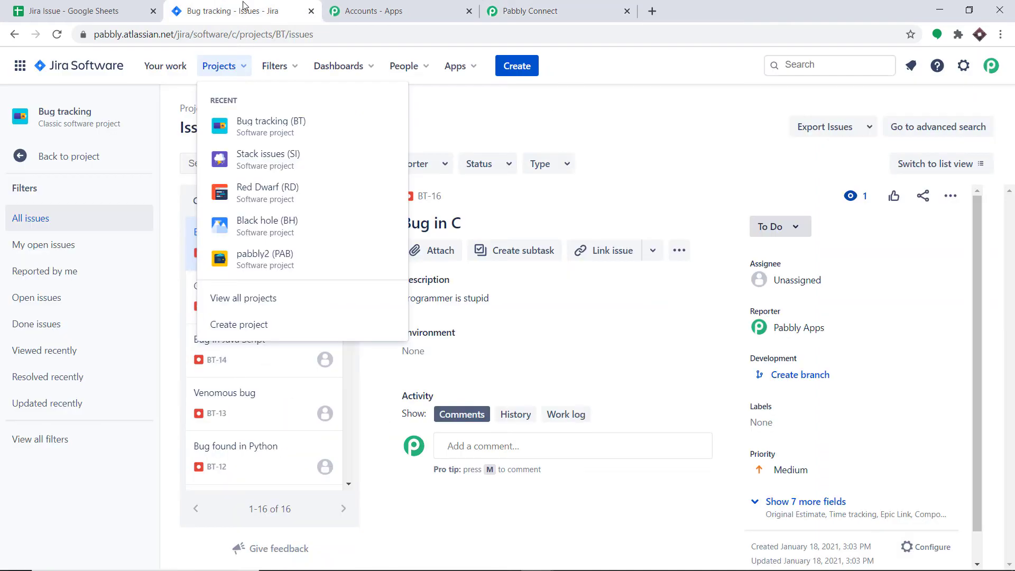
left_click(238, 324)
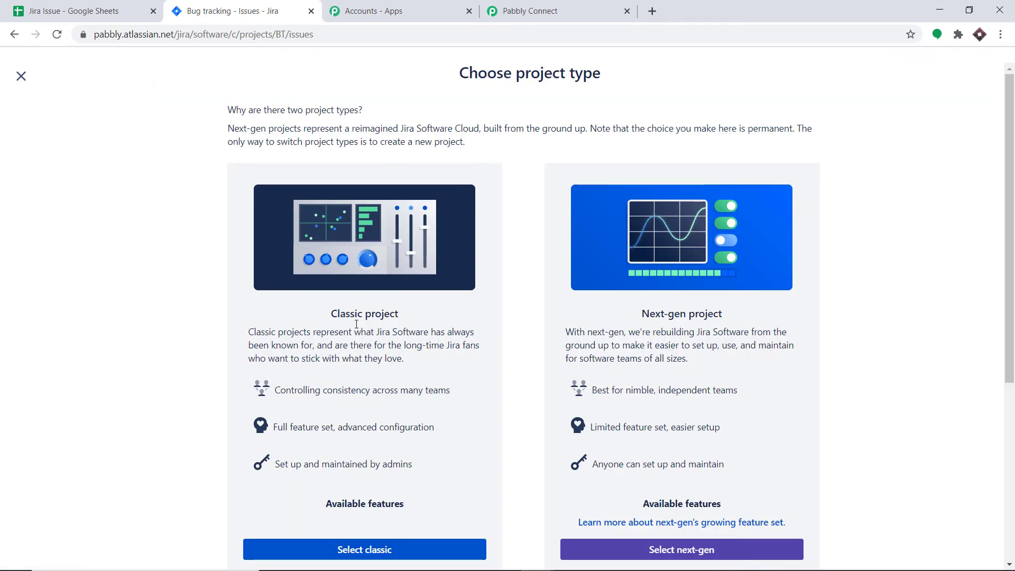
scroll(339, 432, "down", 4)
Create a classic Jira project named 'Code Error Mapping' (key CEM), then return to Pabbly Connect
left_click(353, 548)
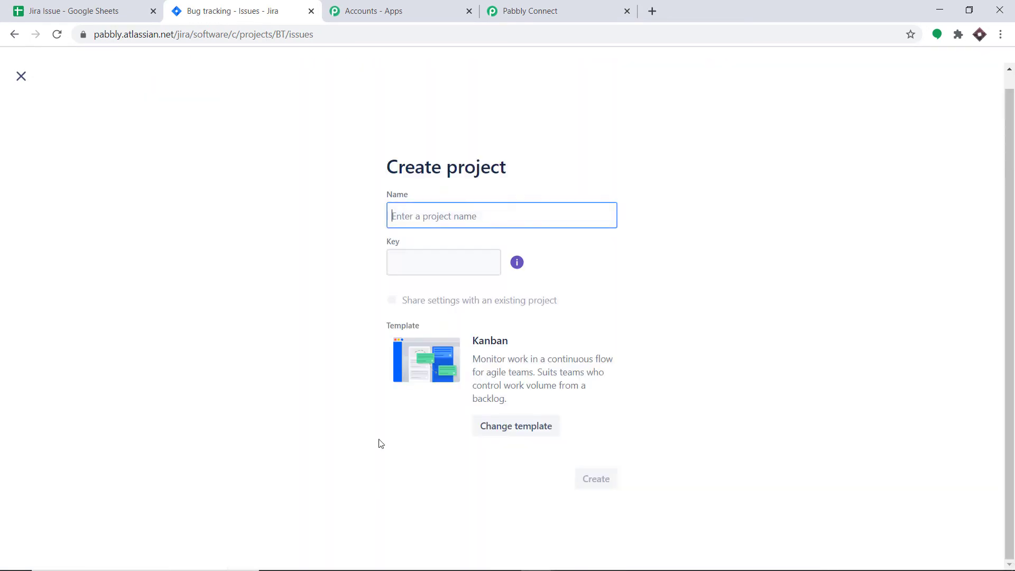
left_click(444, 221)
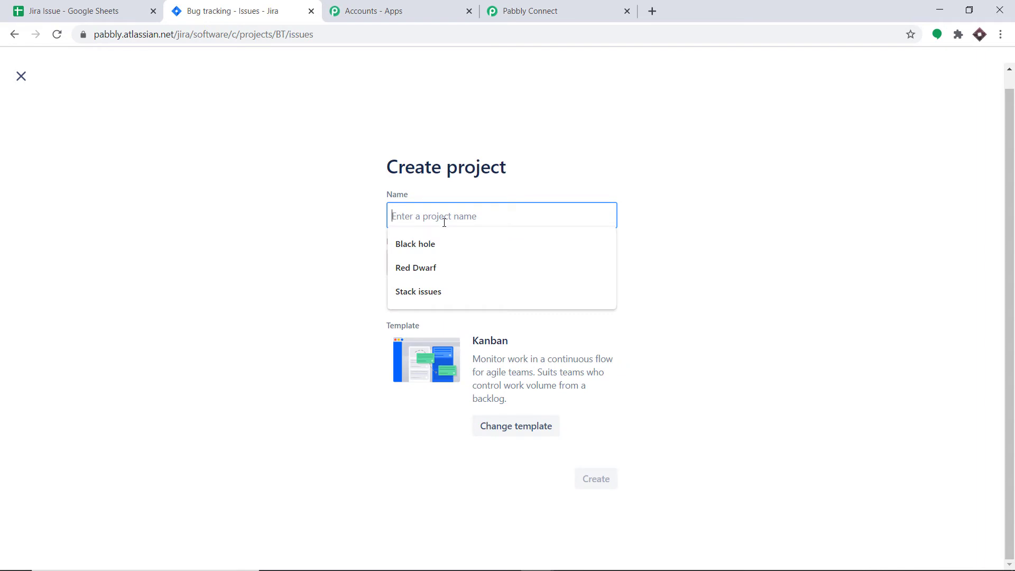
type("Codi")
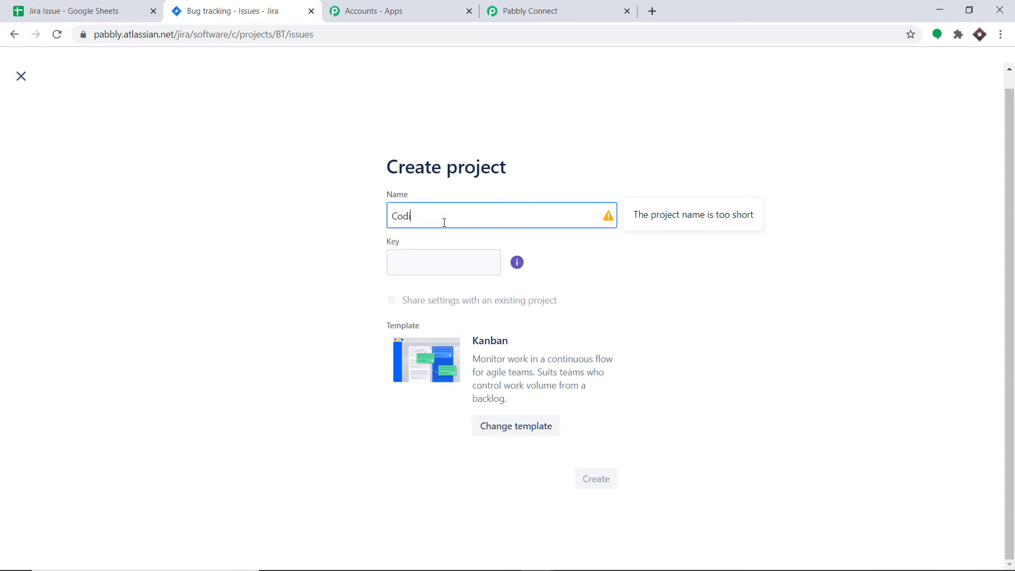
type("ng ")
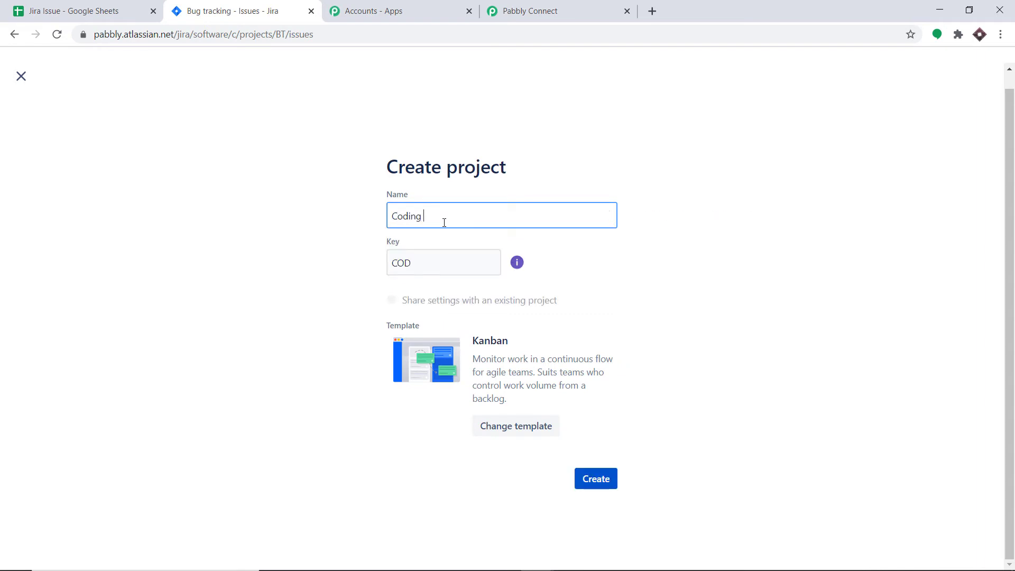
type("Error")
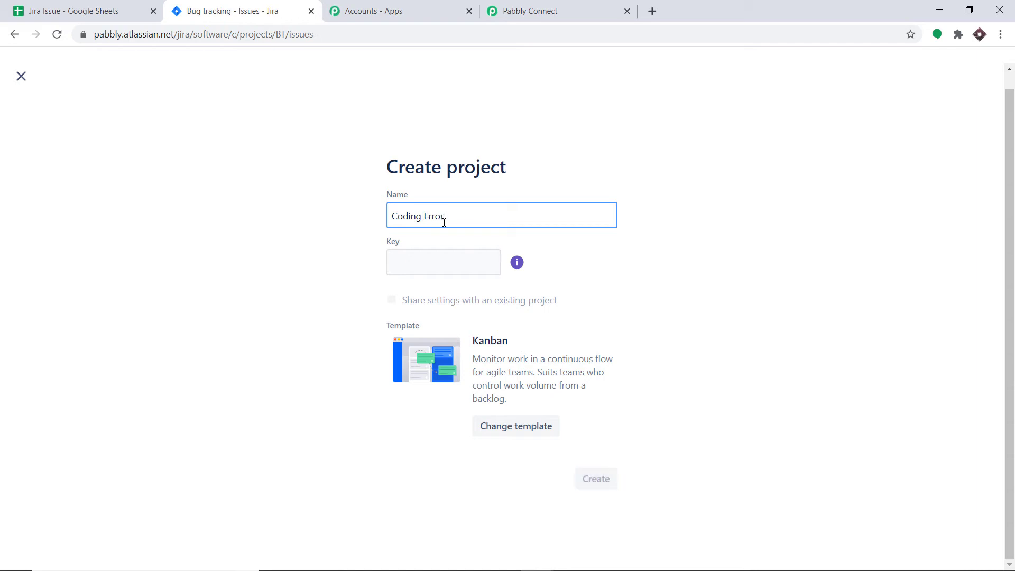
type(" Mapping")
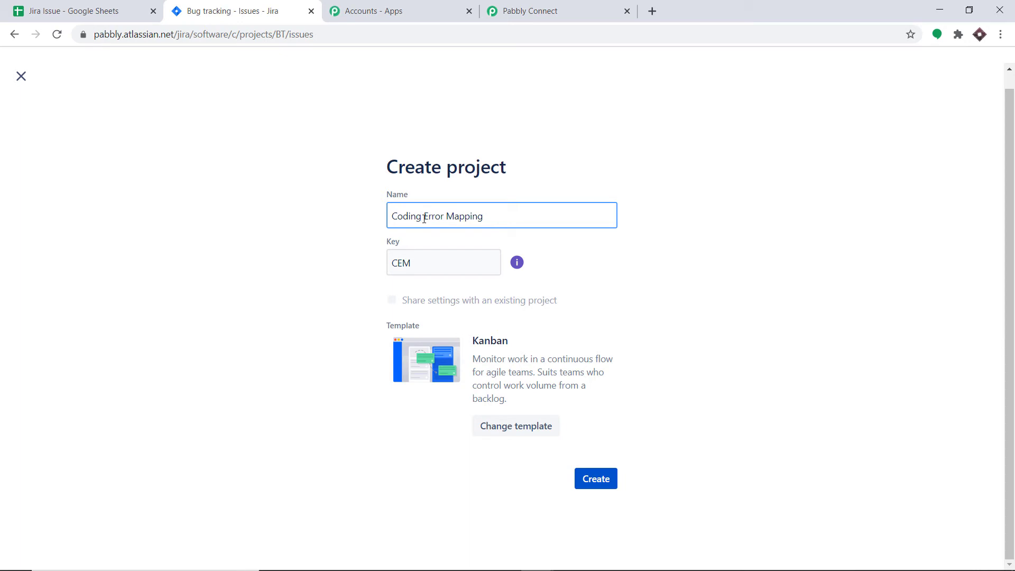
left_click(424, 219)
key("BackSpace")
key("BackSpace")
key("BackSpace")
type("e")
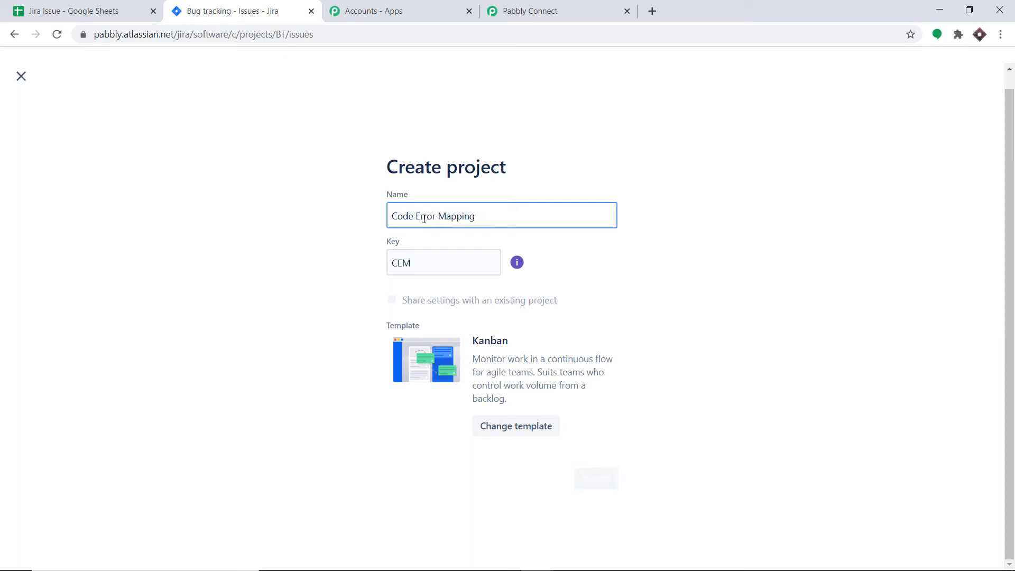
left_click(601, 480)
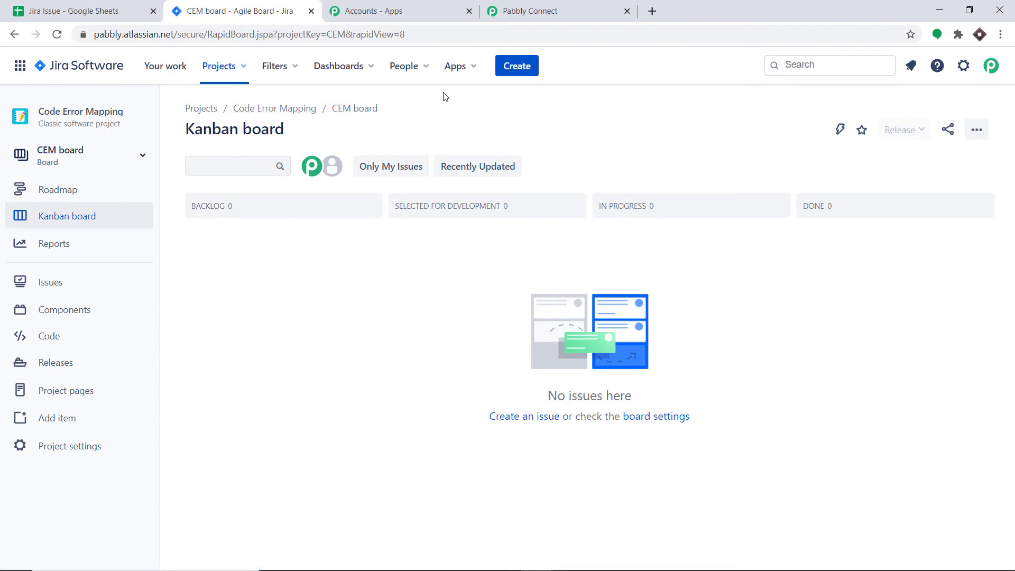
left_click(521, 8)
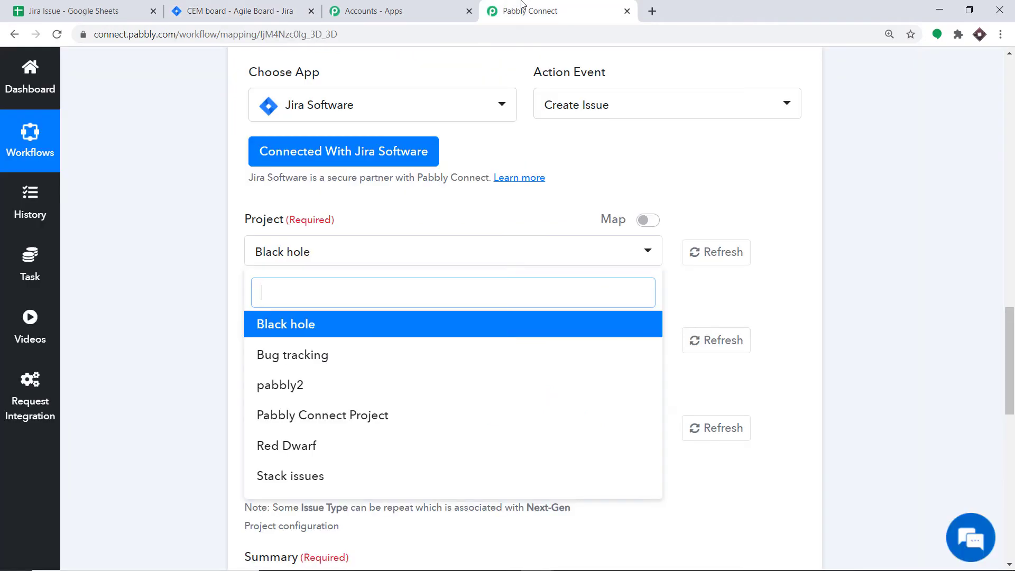
Refresh the Jira project list and select Code Error Mapping as the Project
left_click(740, 253)
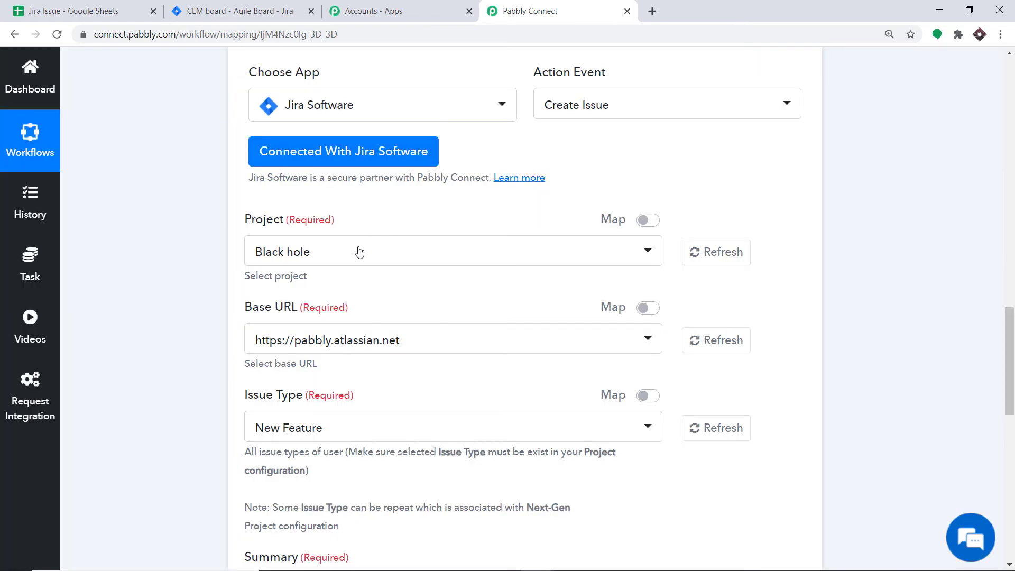
left_click(368, 251)
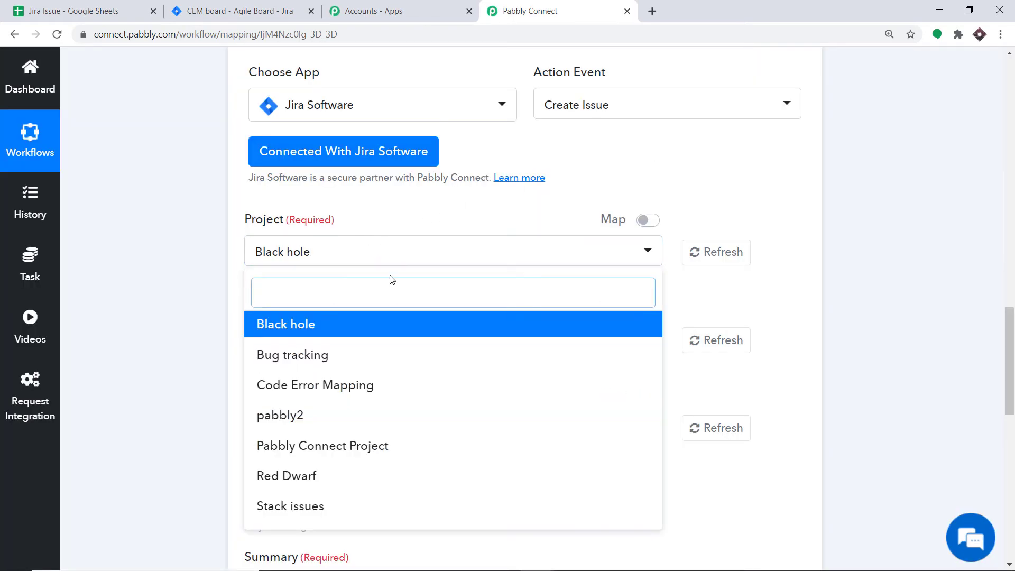
scroll(302, 335, "down", 1)
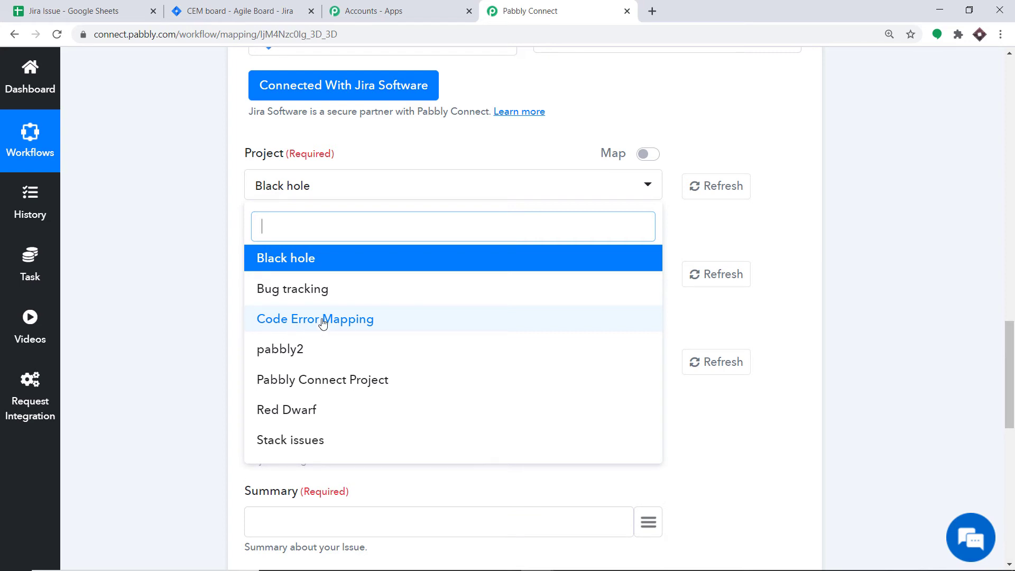
left_click(321, 319)
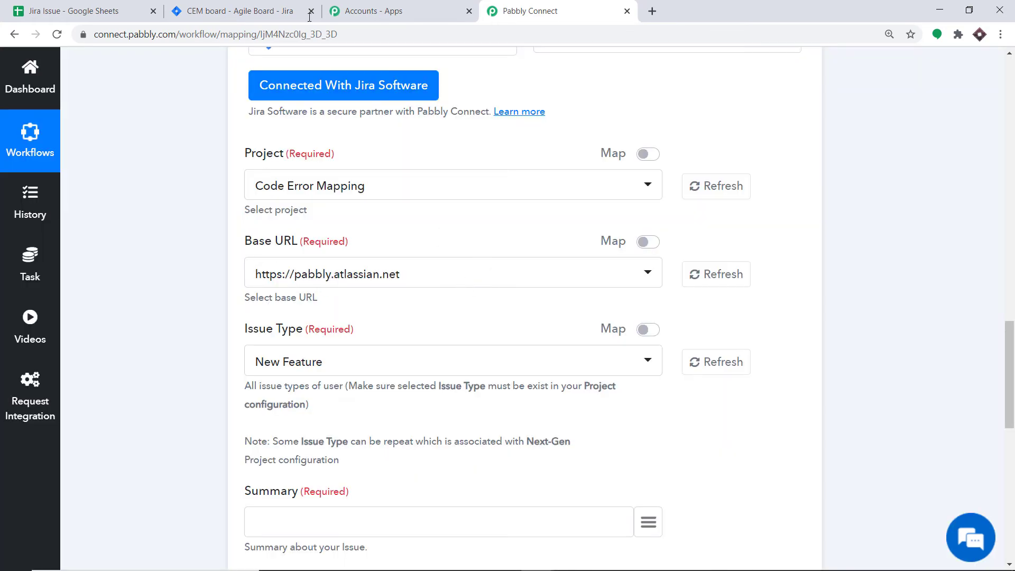
Glance at the new project's board in Jira, then return to the form's Issue Type field
left_click(265, 7)
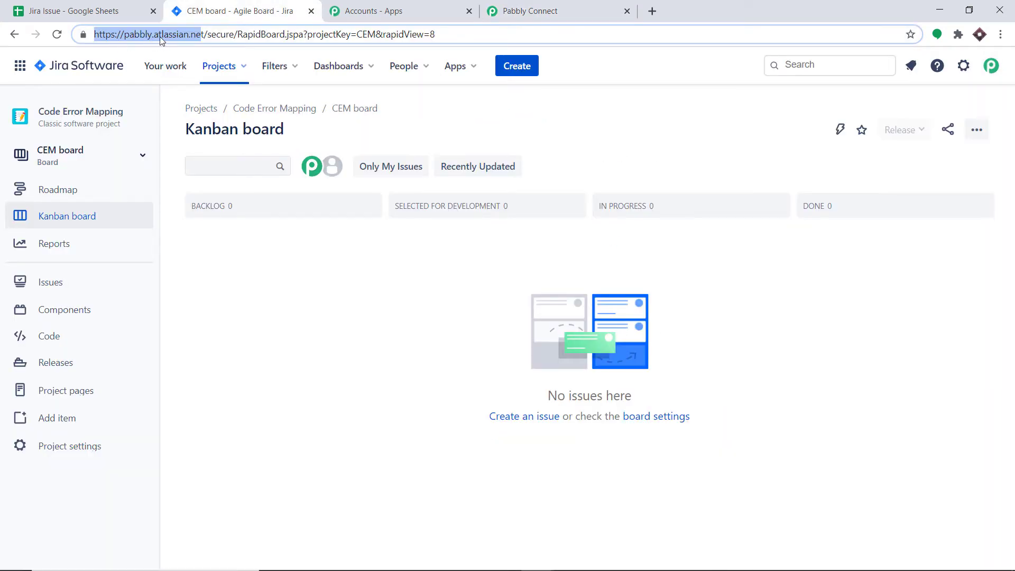
left_click(529, 11)
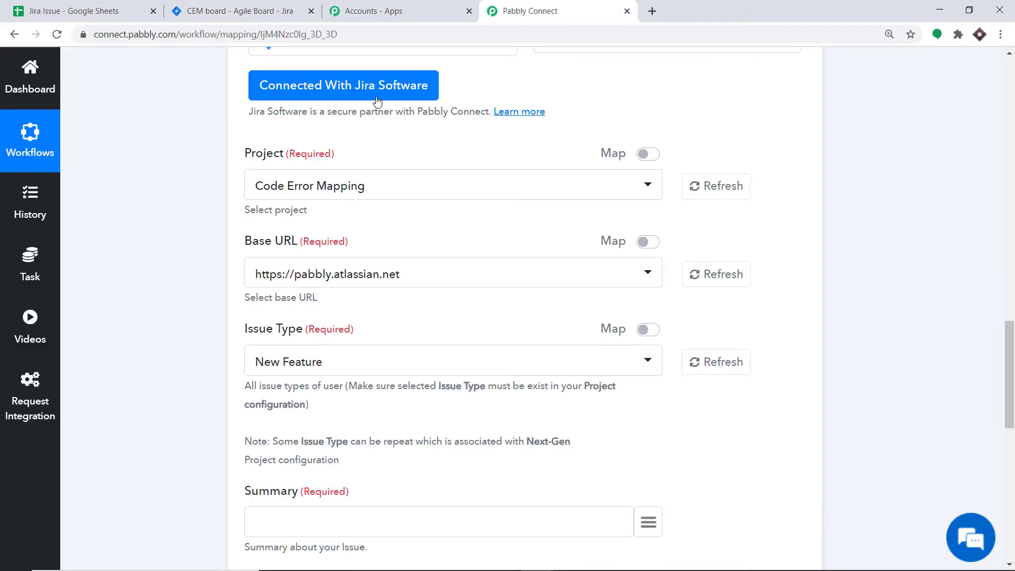
scroll(394, 279, "down", 4)
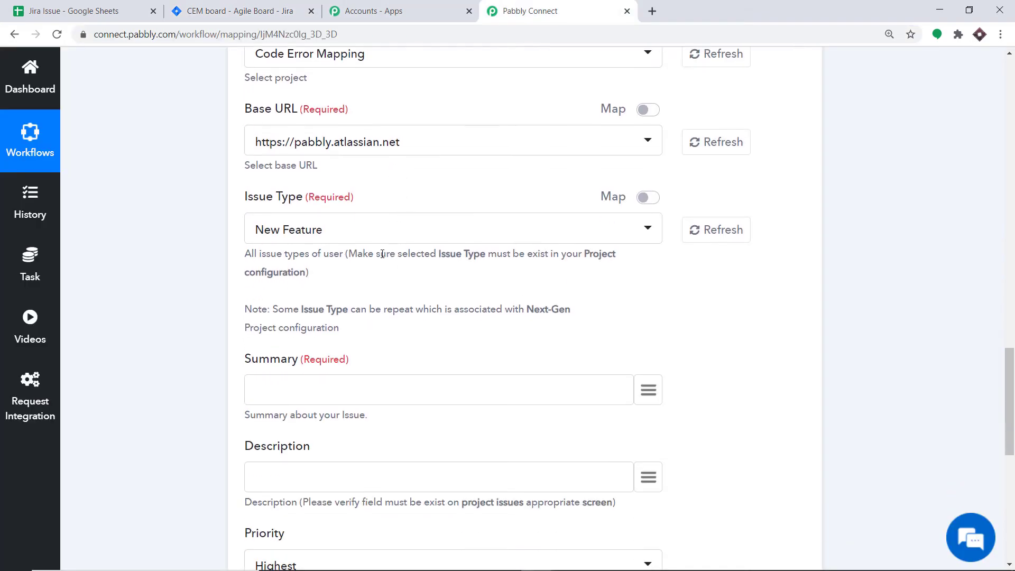
left_click(320, 164)
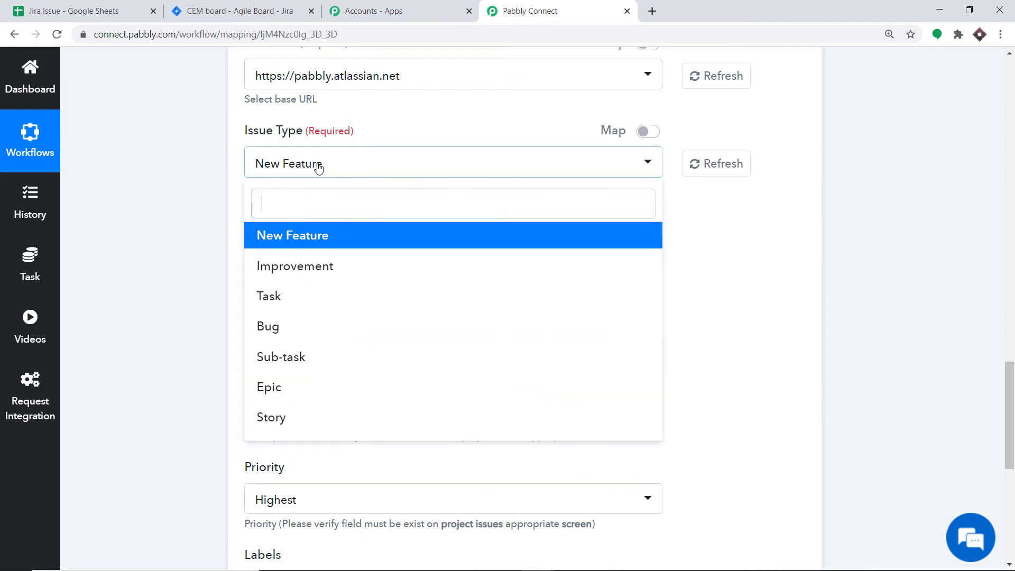
Set Issue Type to Bug and map the sheet's Summary and Description into those fields
left_click(288, 330)
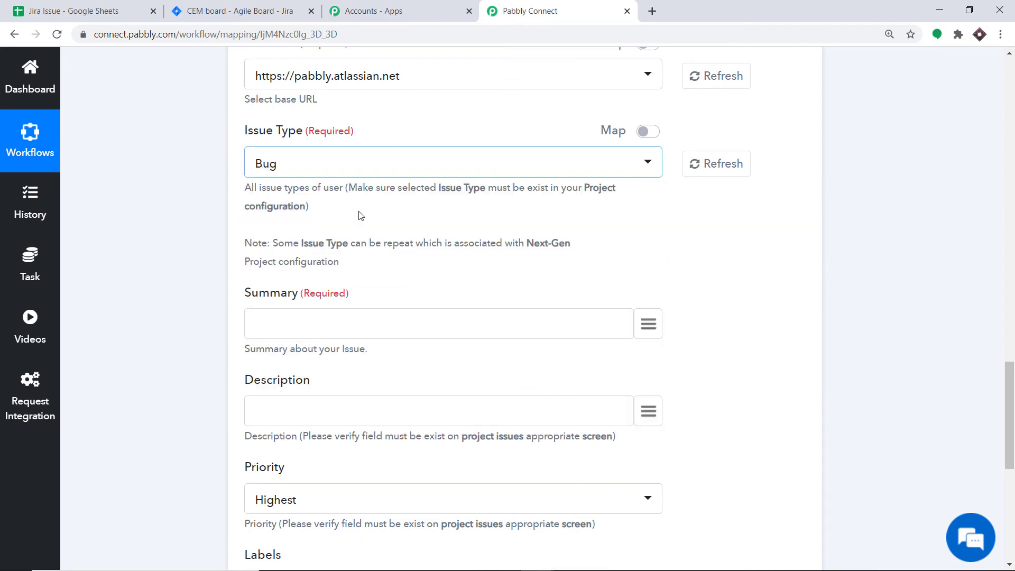
scroll(359, 215, "down", 1)
scroll(349, 242, "down", 1)
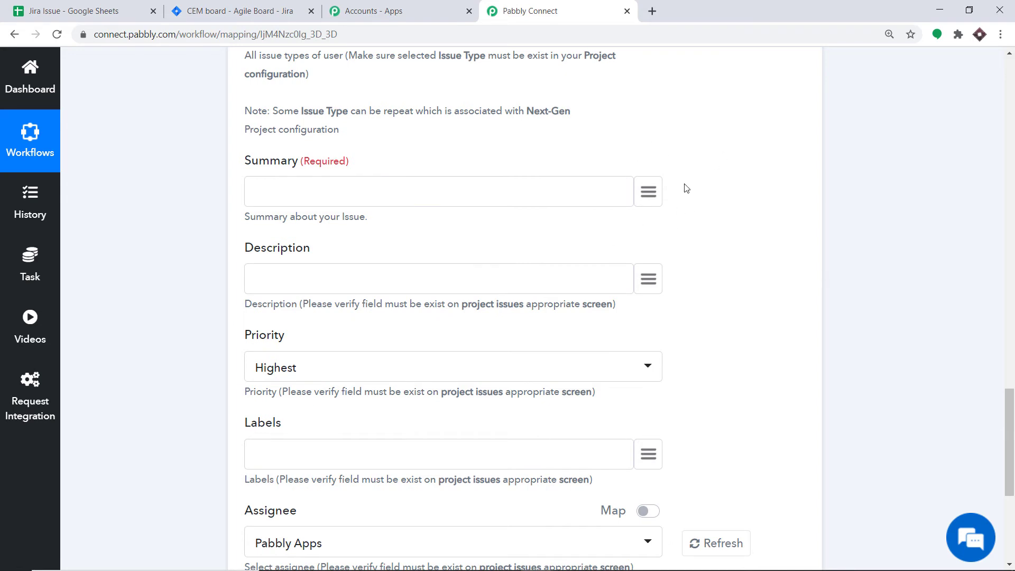
left_click(648, 192)
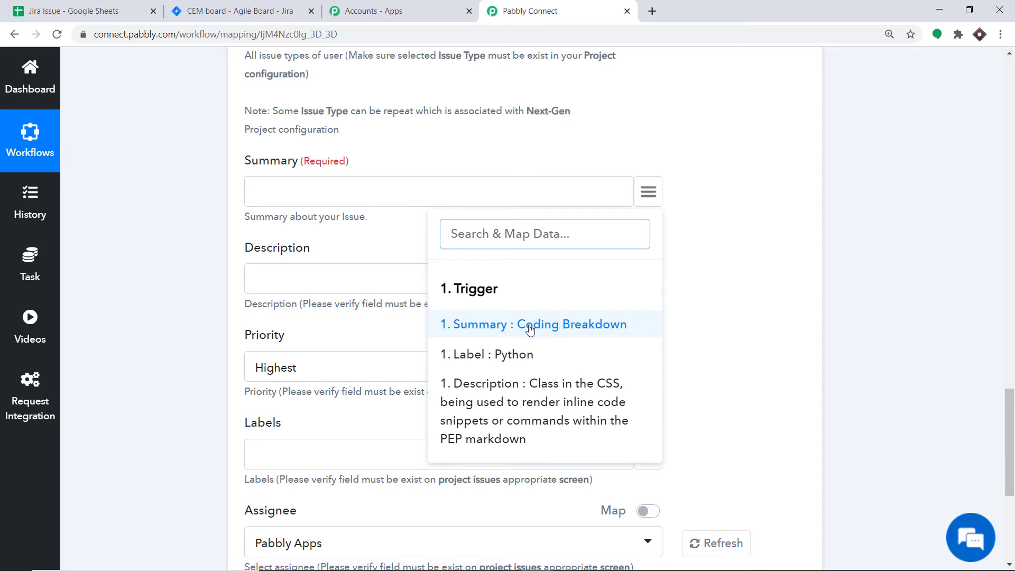
left_click(565, 326)
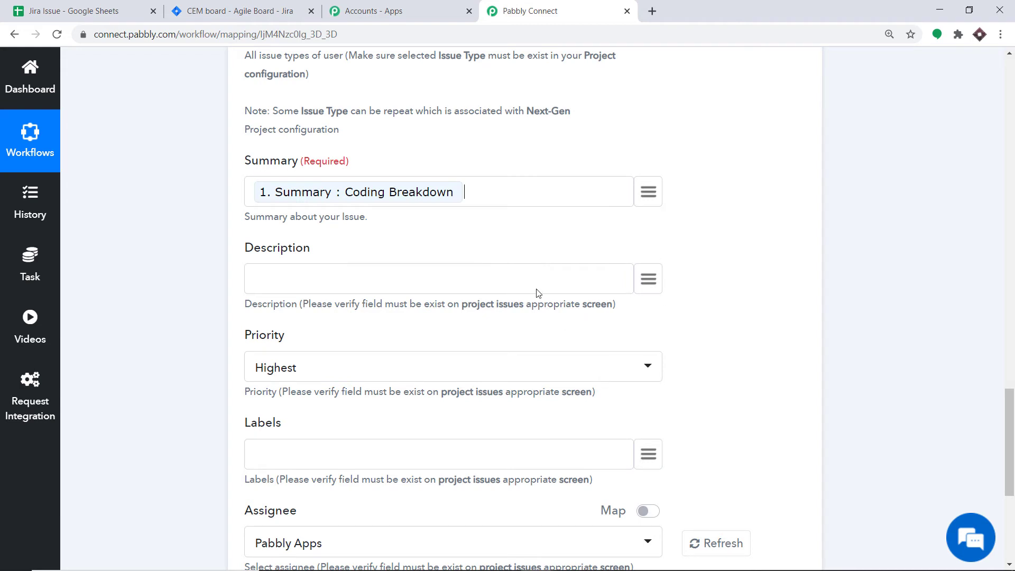
scroll(481, 262, "down", 1)
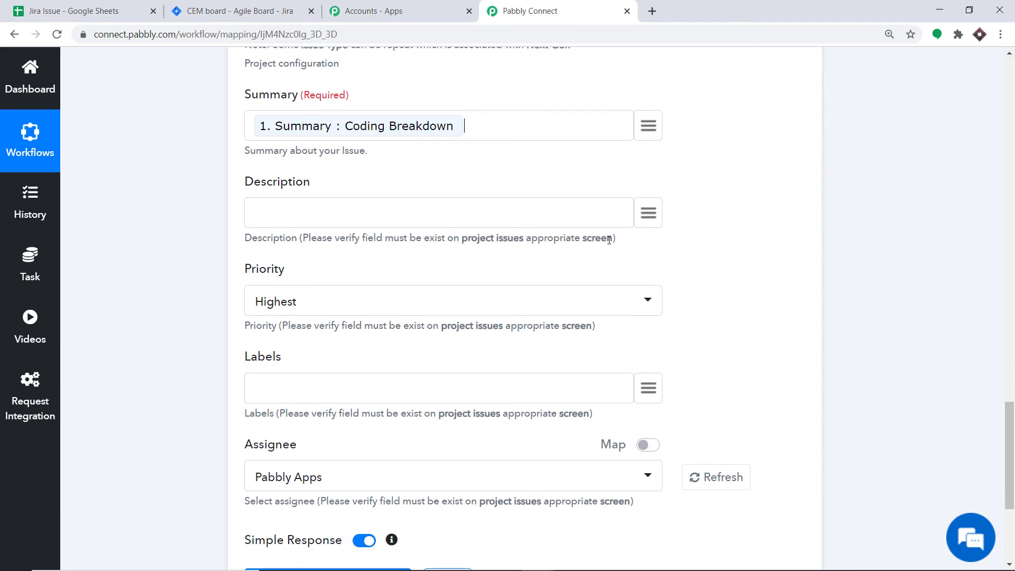
left_click(655, 213)
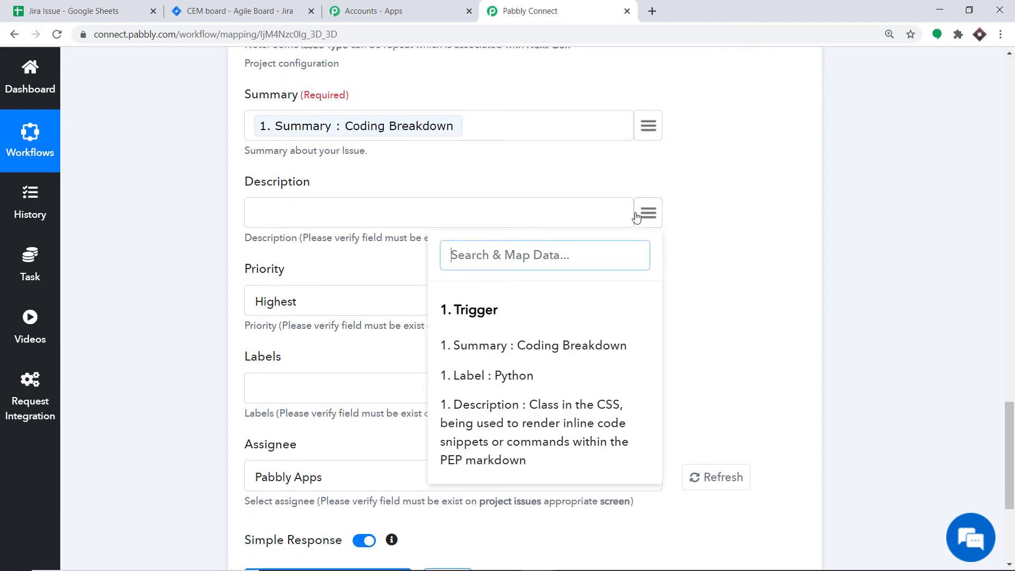
left_click(558, 435)
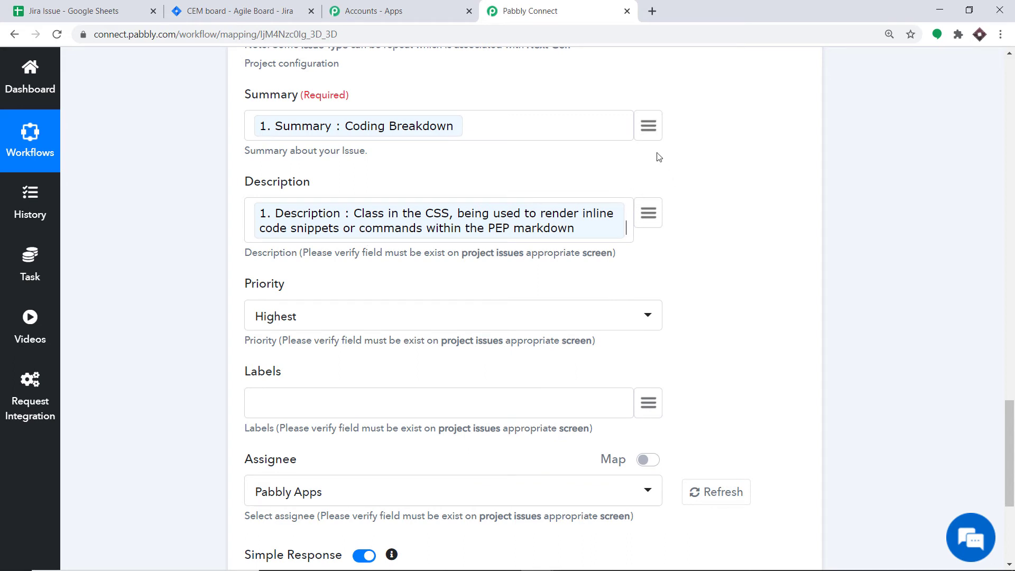
Set Priority to Medium and map the sheet's Label value into Labels
scroll(584, 167, "down", 2)
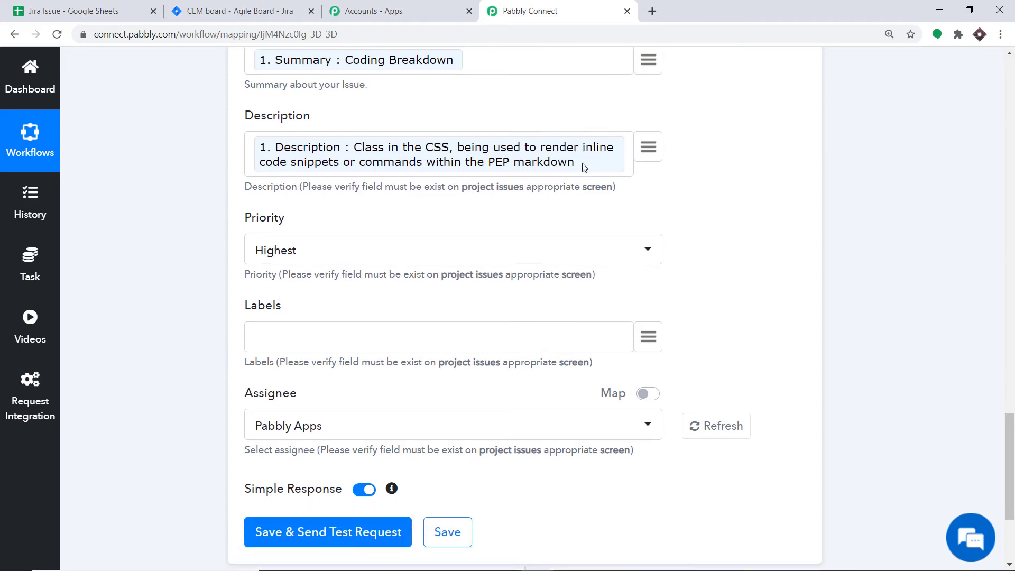
left_click(315, 242)
left_click(273, 384)
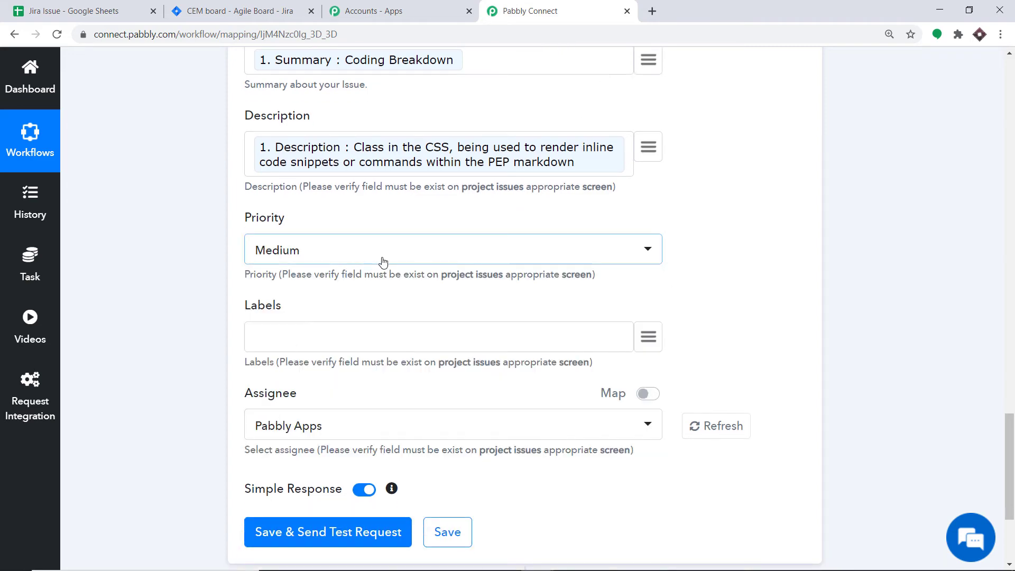
scroll(383, 262, "down", 1)
left_click(646, 268)
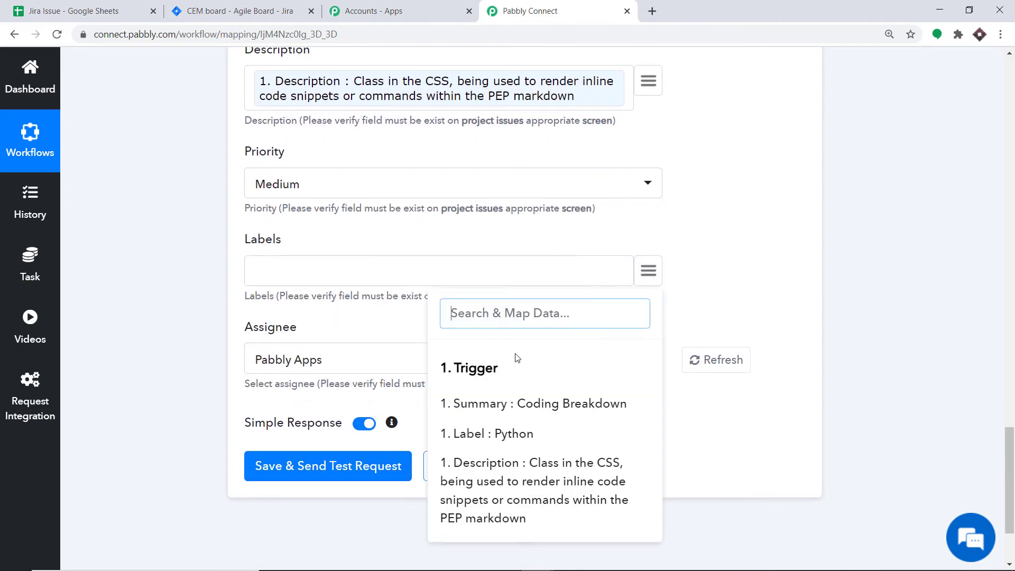
left_click(489, 437)
Save and send the test request, creating Jira issue CEM-1
scroll(497, 261, "up", 5)
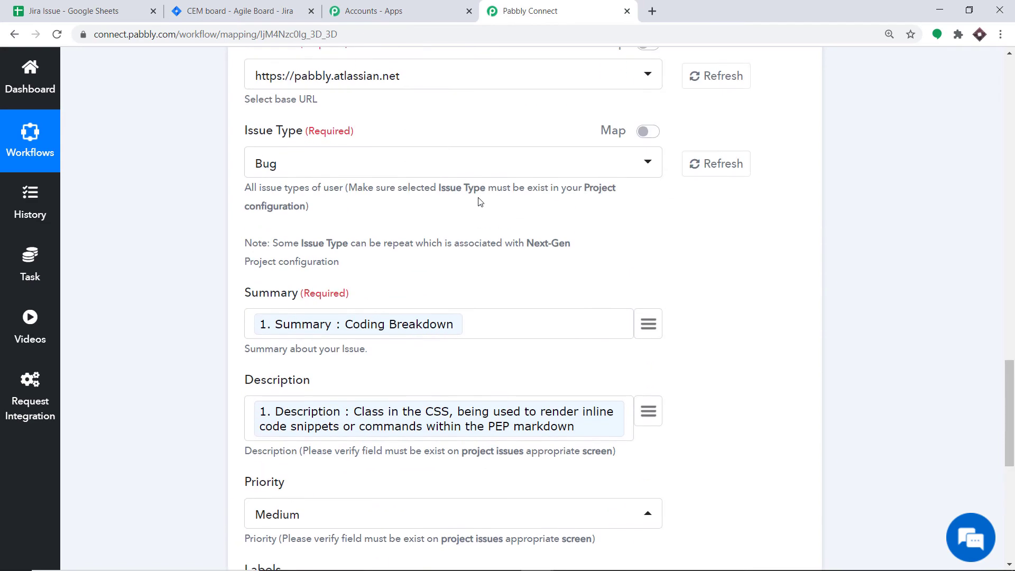
scroll(480, 202, "up", 2)
scroll(398, 349, "down", 3)
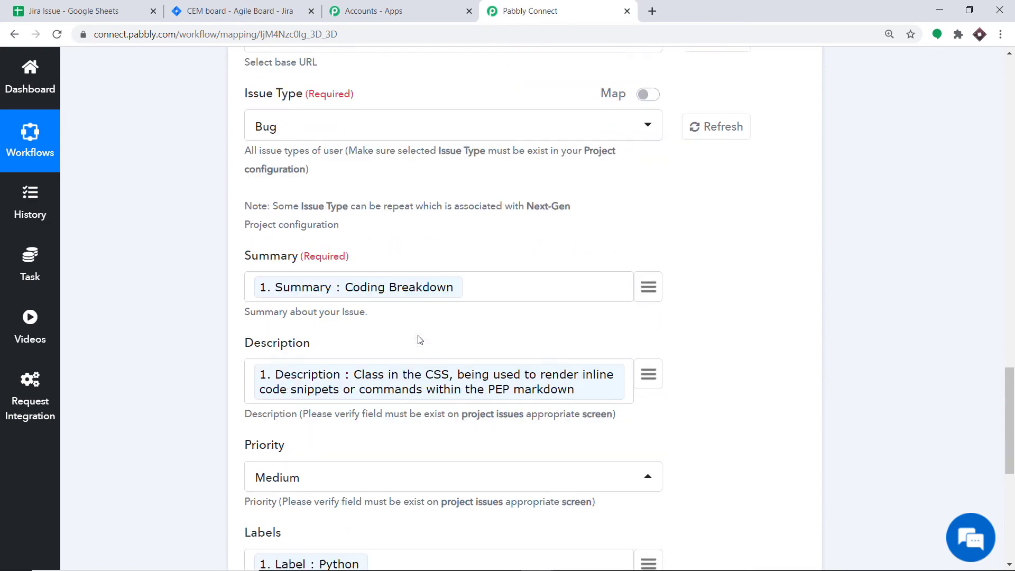
scroll(420, 339, "down", 5)
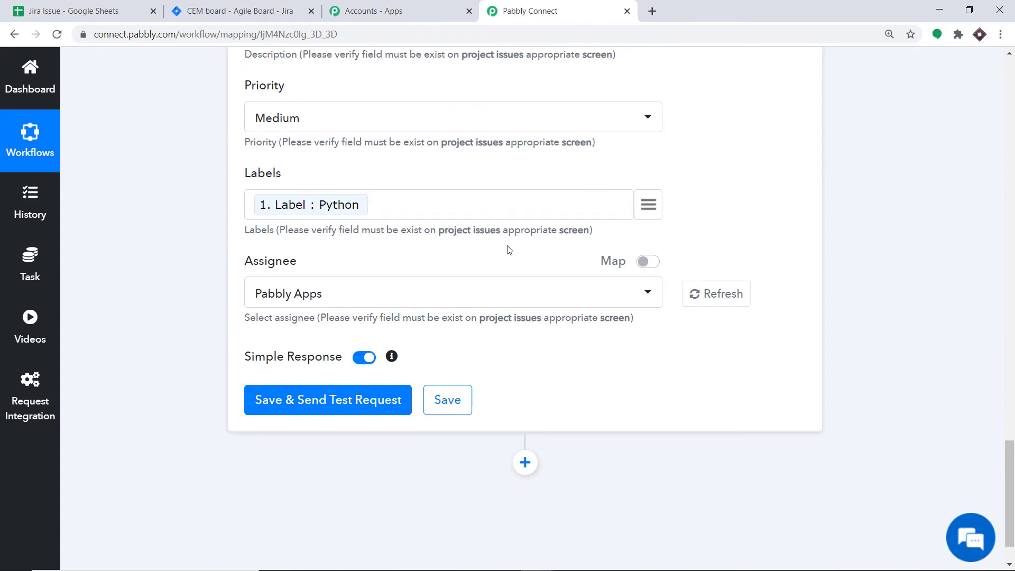
left_click(327, 402)
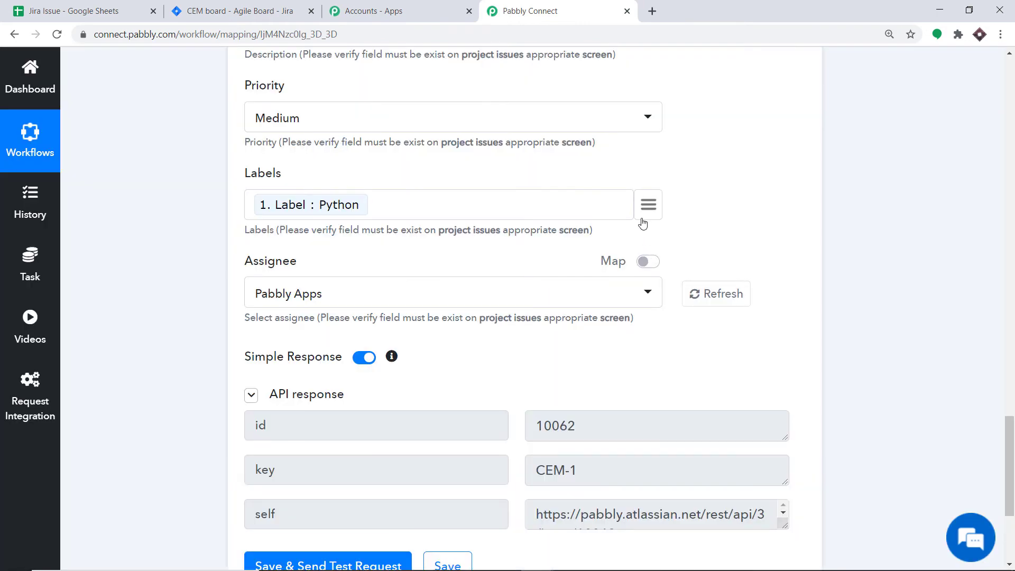
scroll(655, 258, "down", 2)
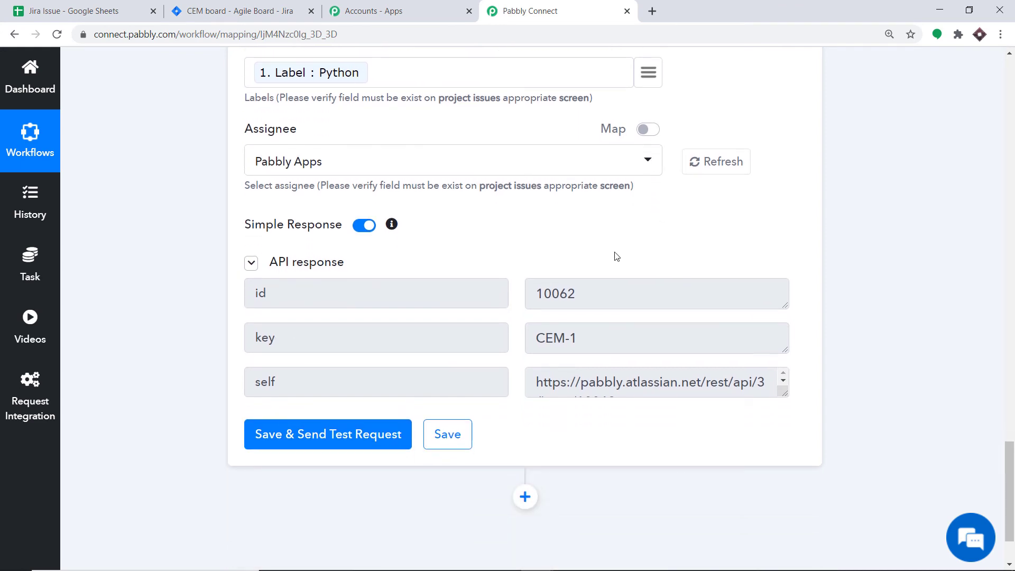
Reload the CEM board and inspect CEM-1 'Coding Breakdown' (Python label, Medium priority), then return to Pabbly
left_click(267, 8)
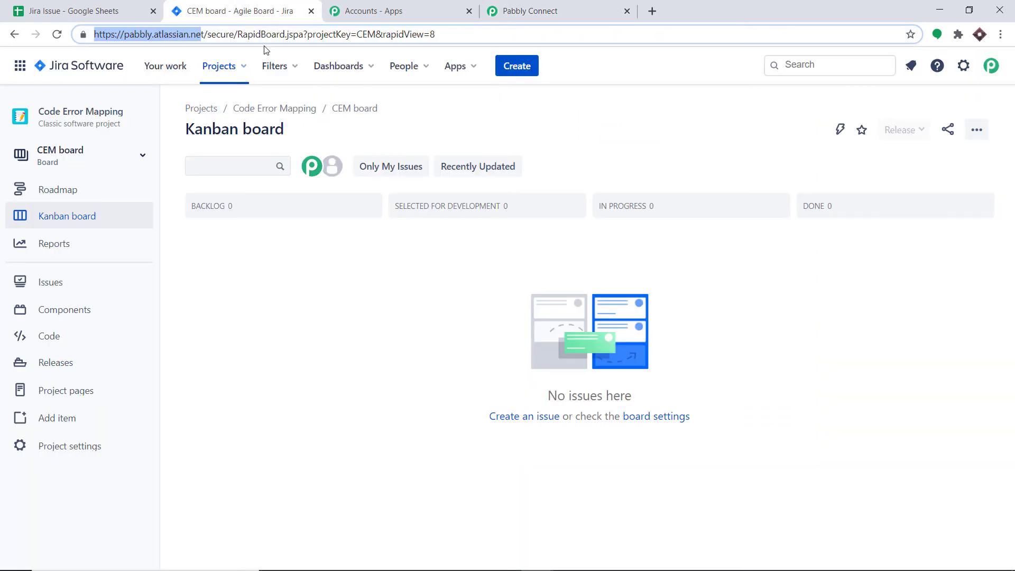
left_click(57, 33)
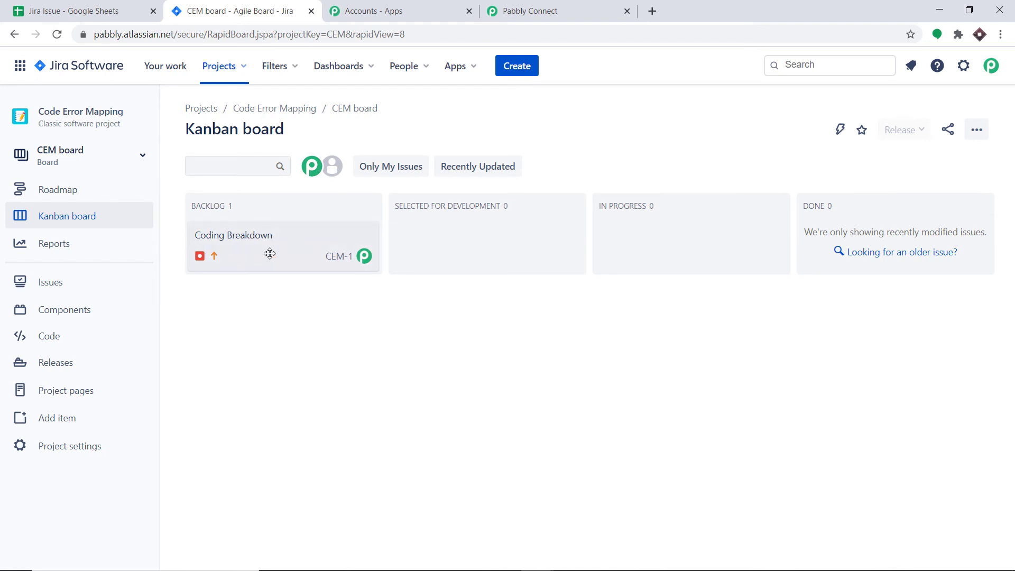
left_click(269, 253)
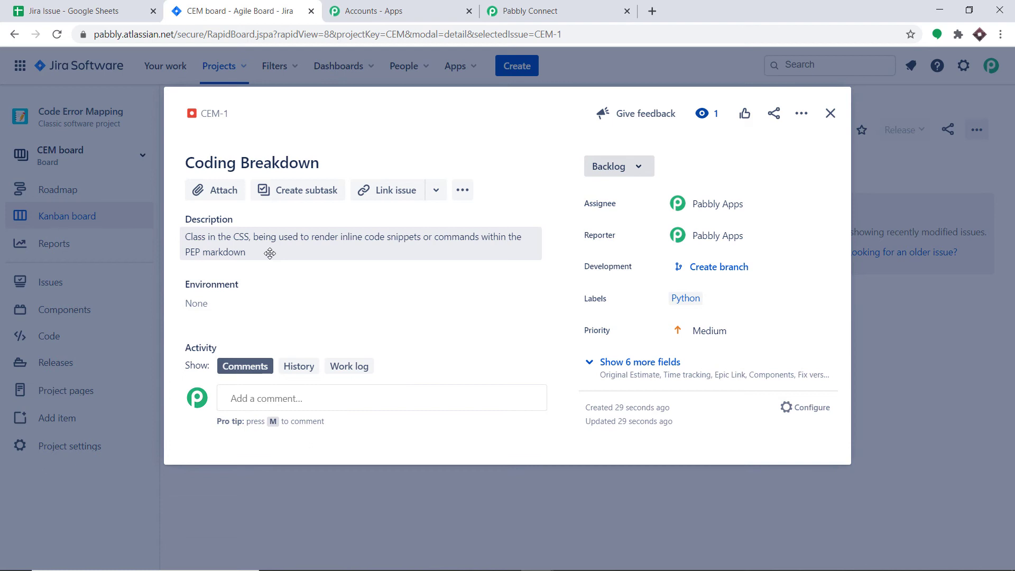
left_click(529, 10)
scroll(818, 296, "up", 5)
scroll(818, 297, "up", 10)
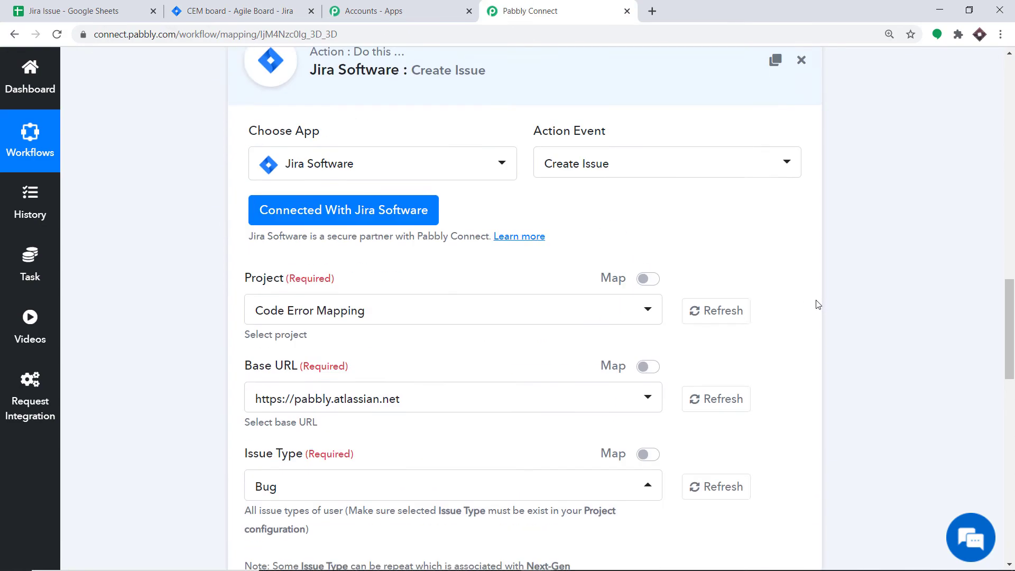
Collapse the Jira Create Issue and Google Sheets trigger steps, then go to the Jira Issue spreadsheet
left_click(465, 279)
scroll(888, 261, "up", 12)
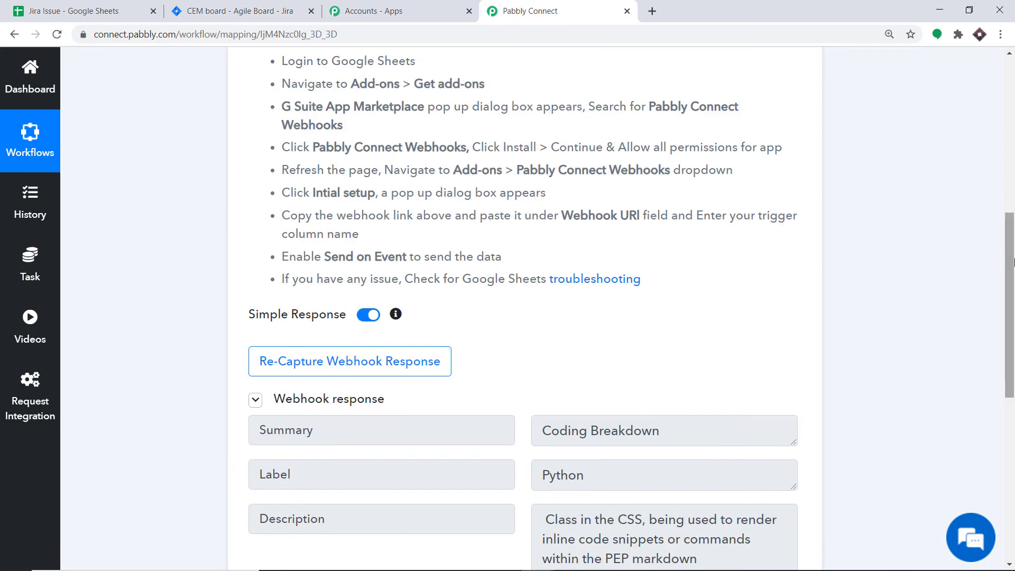
left_click(426, 193)
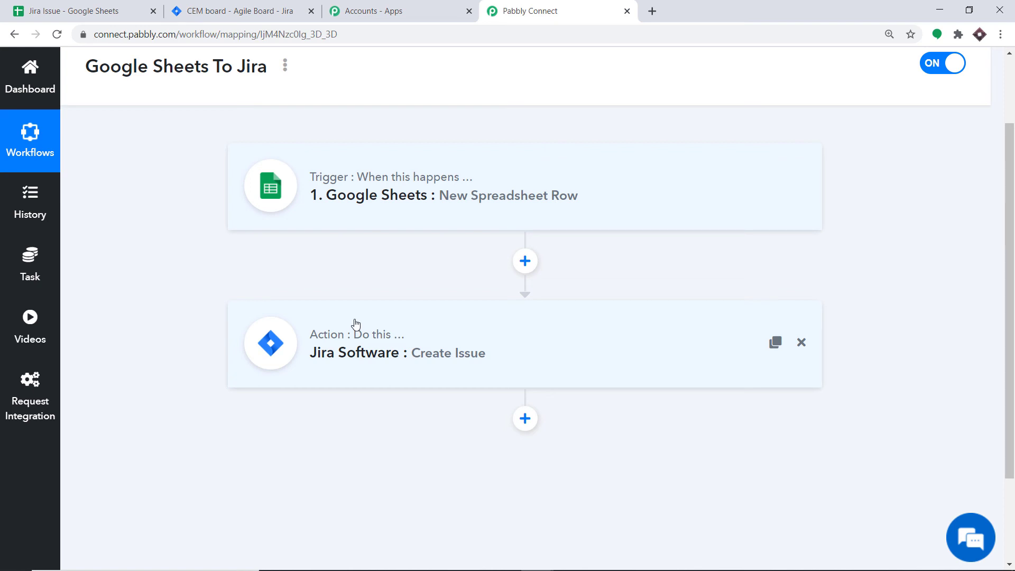
left_click(59, 6)
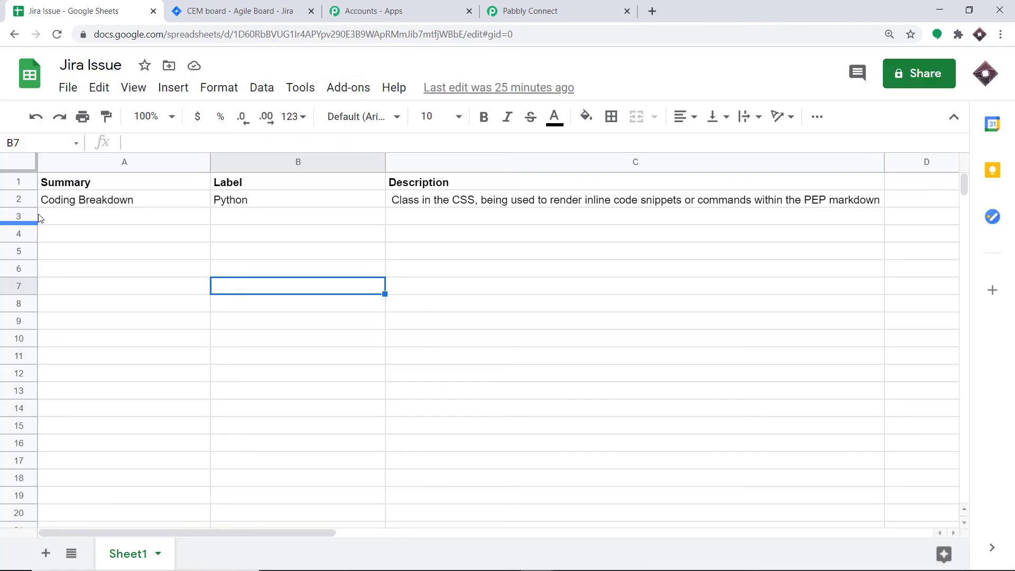
Turn on Pabbly Connect Webhooks' Send On Event from the Add-ons menu
left_click(354, 95)
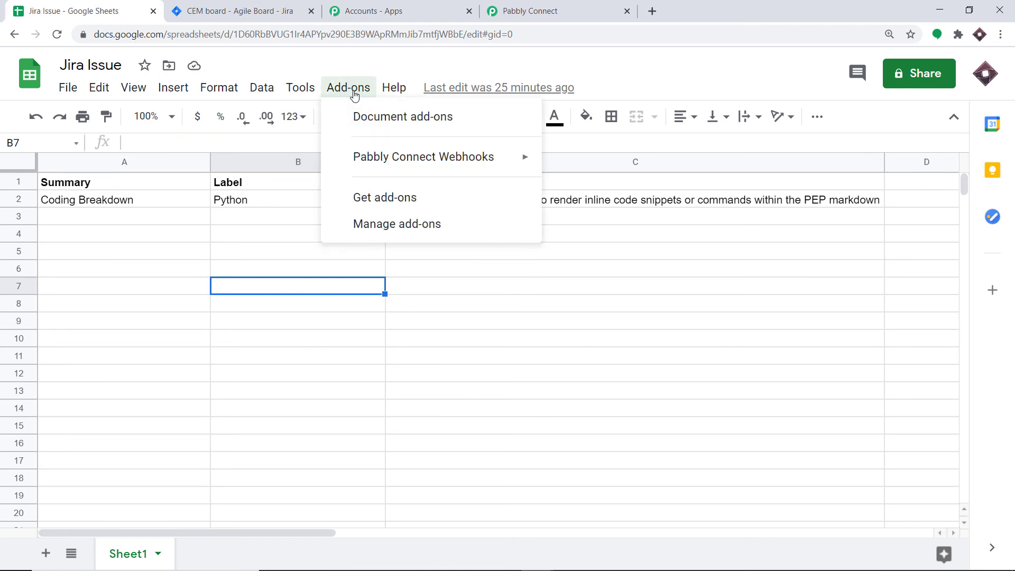
mouse_move(362, 158)
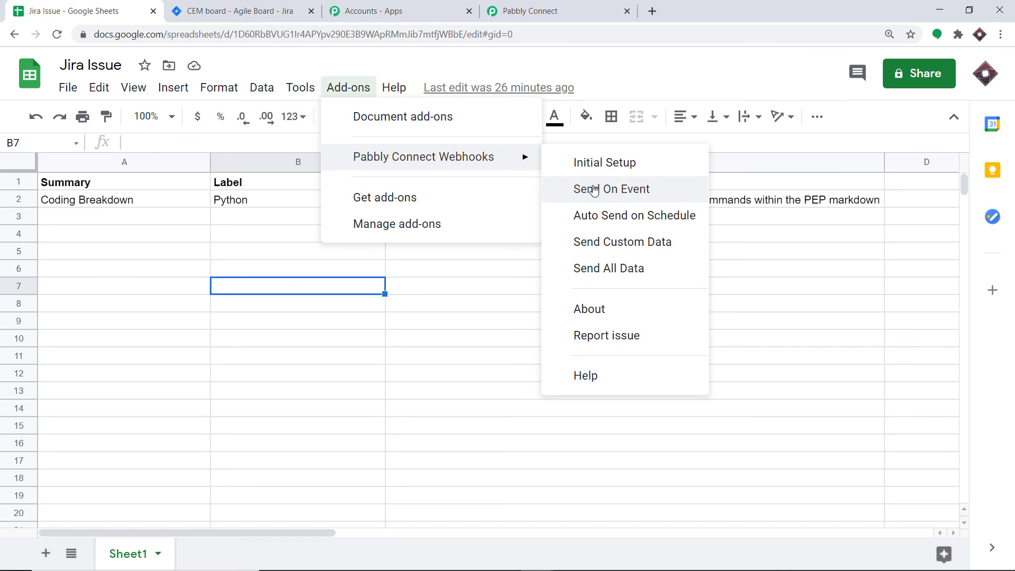
left_click(628, 199)
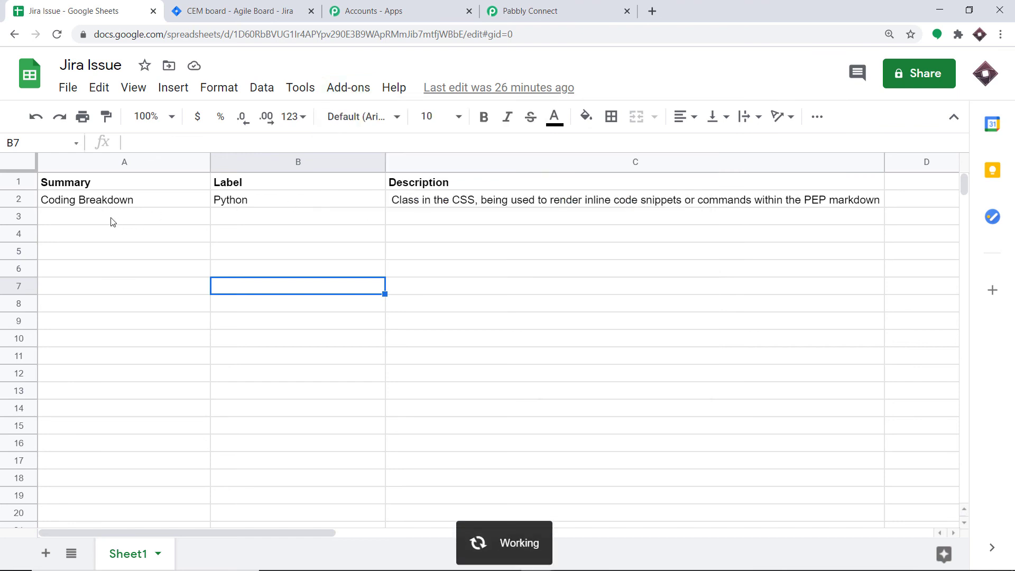
Fill row 3 with 'For Loop Stuck', 'Java' and a while-loop compiler-failure description
left_click(78, 217)
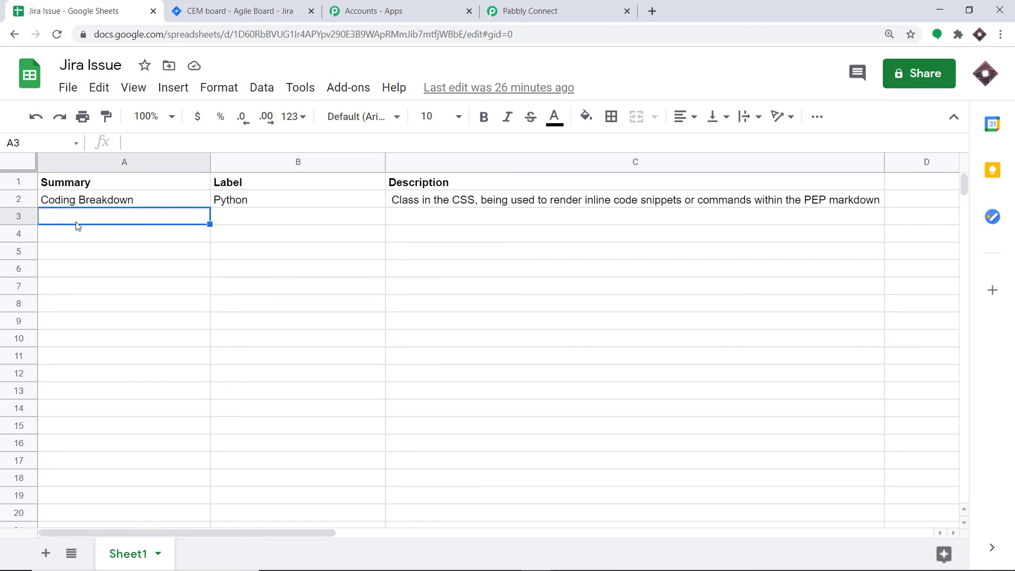
type("Ne")
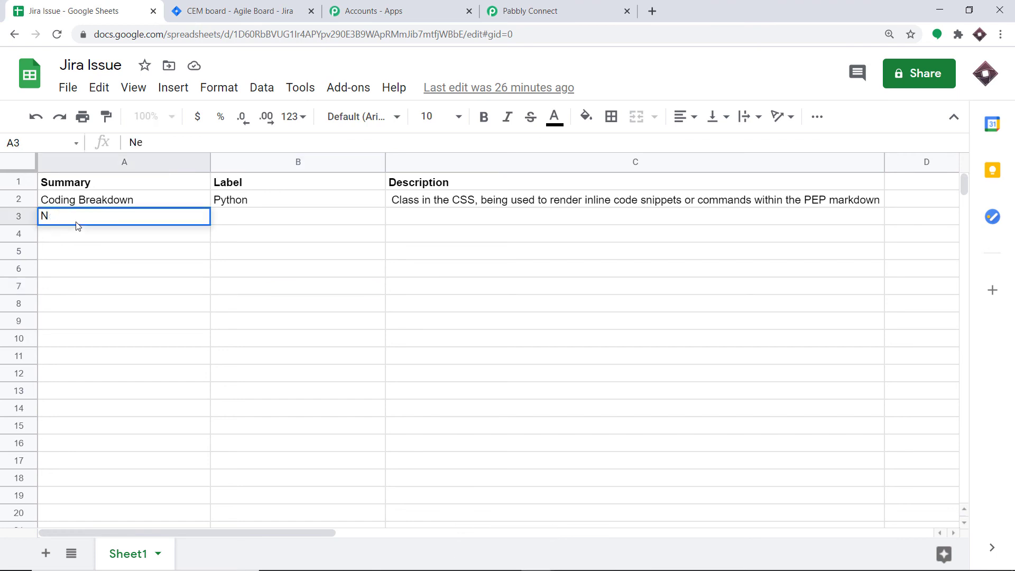
key("BackSpace")
key("BackSpace")
key("BackSpace")
type("For Loop Stuc")
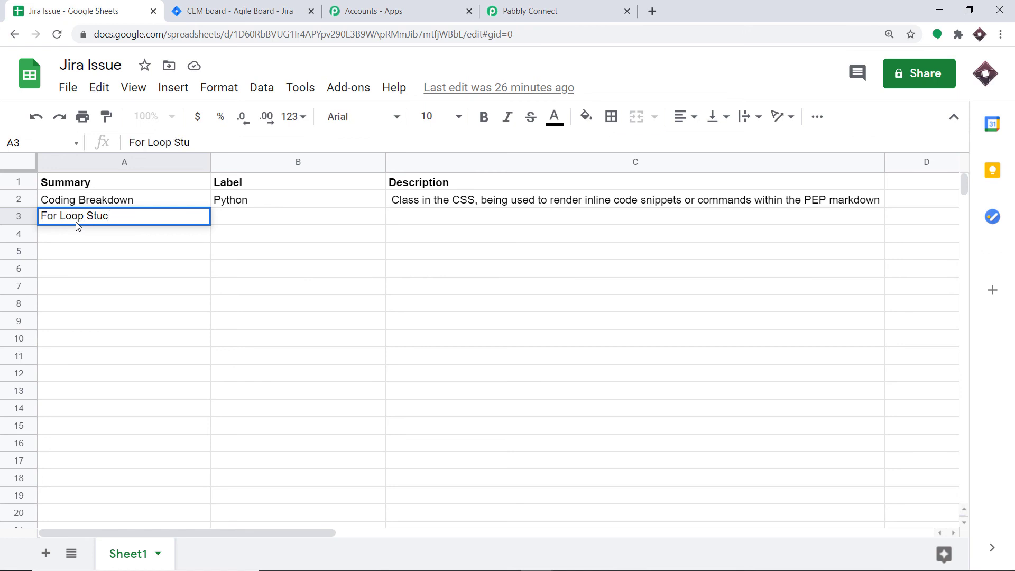
type("k")
left_click(260, 220)
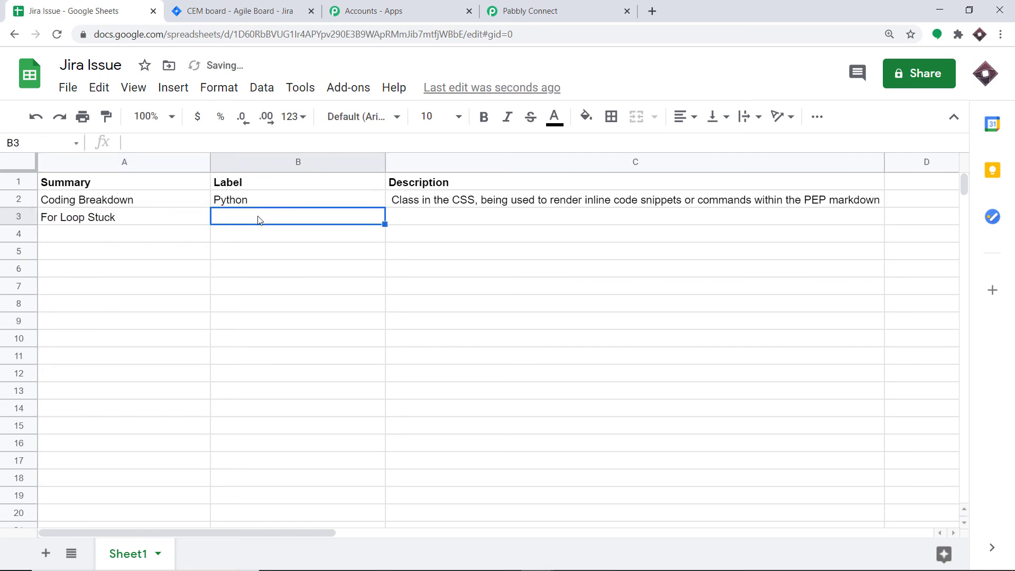
type("Java")
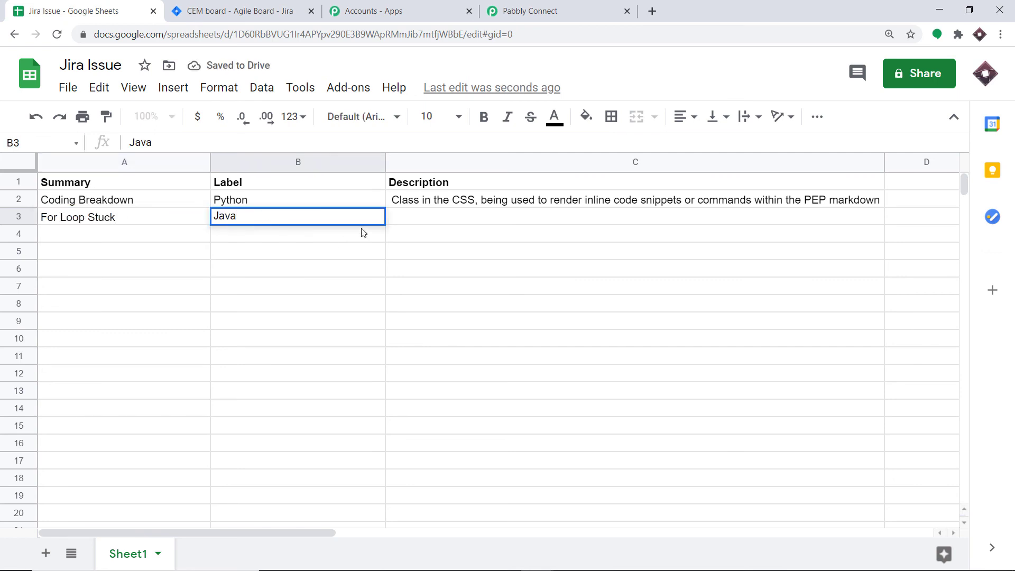
left_click(433, 223)
type("While")
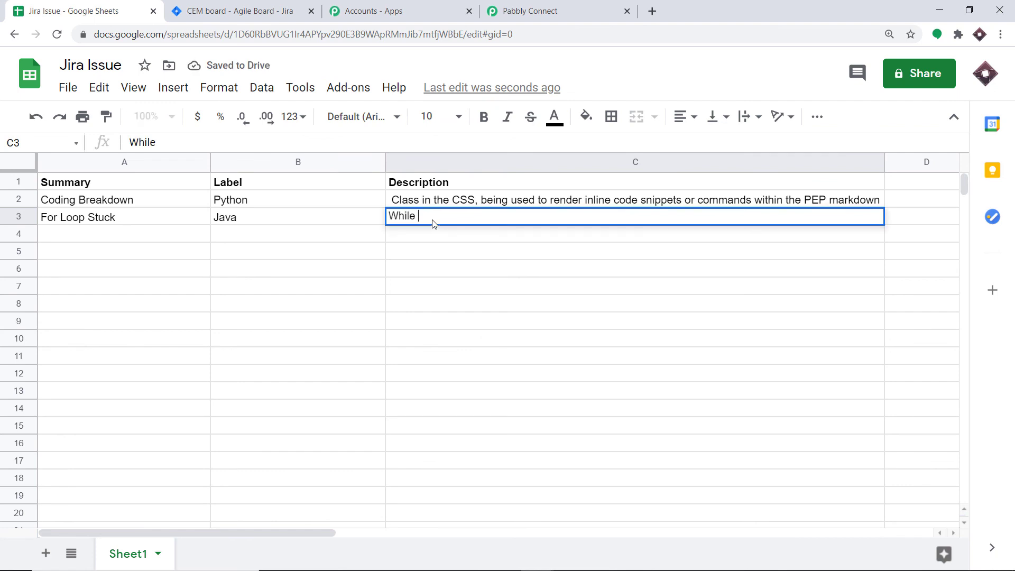
type("loo")
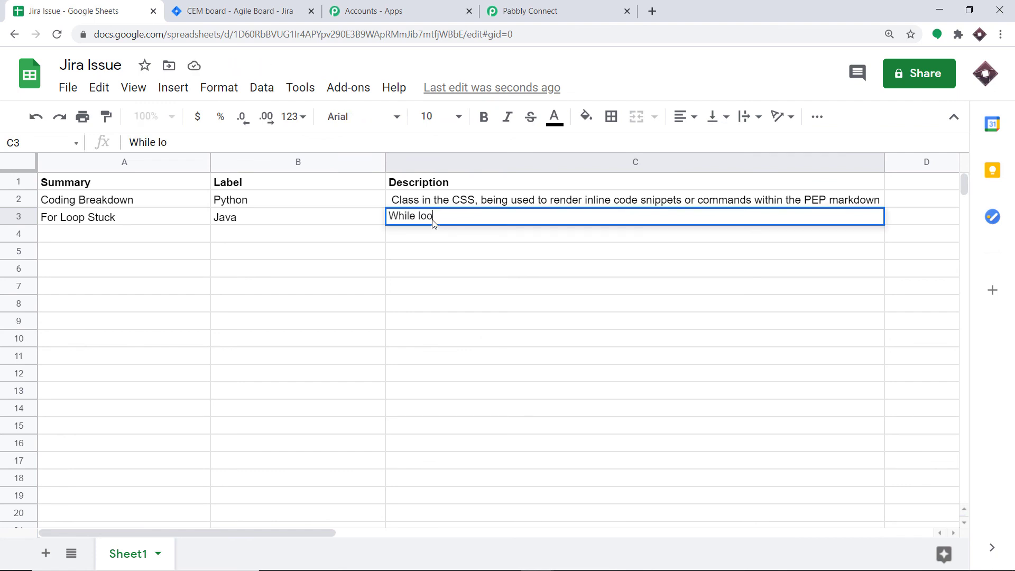
type("p has failed and ")
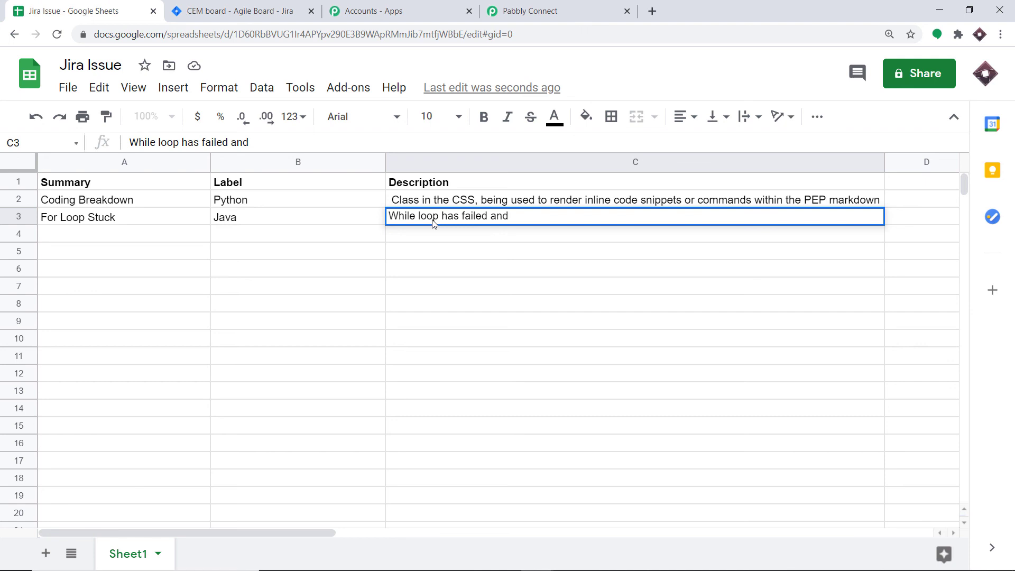
type("the compile")
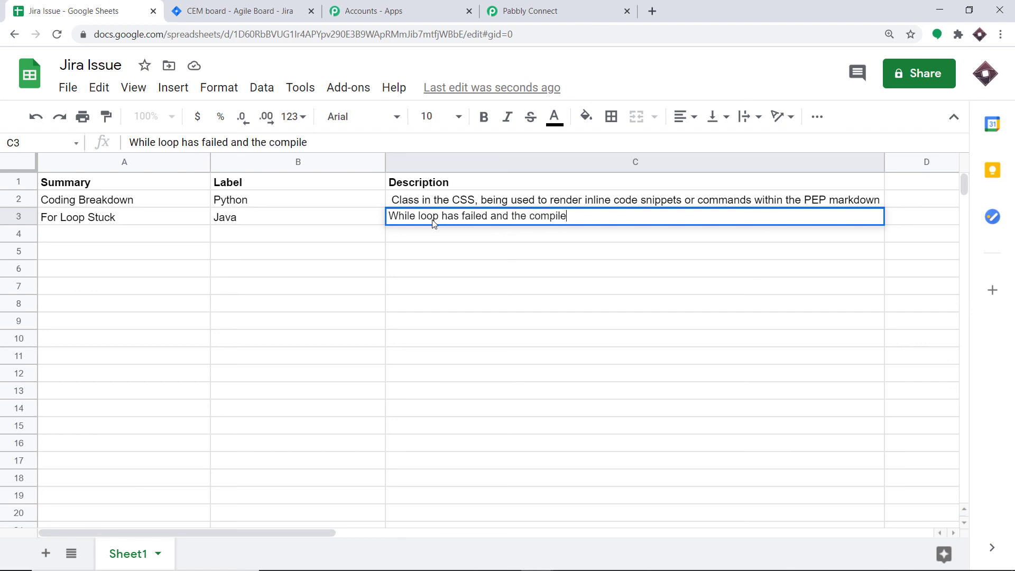
type("r is not rendering")
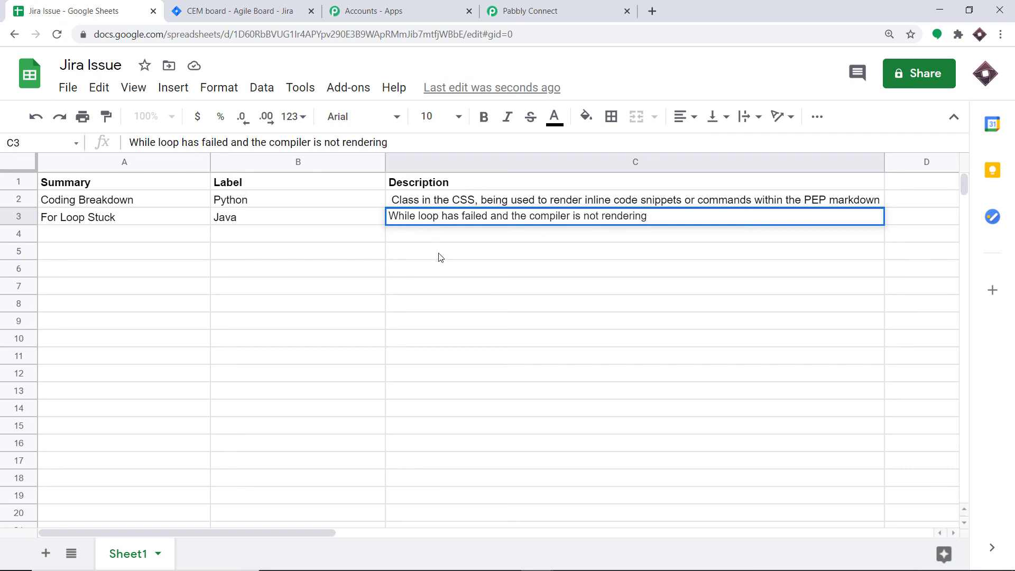
left_click(440, 255)
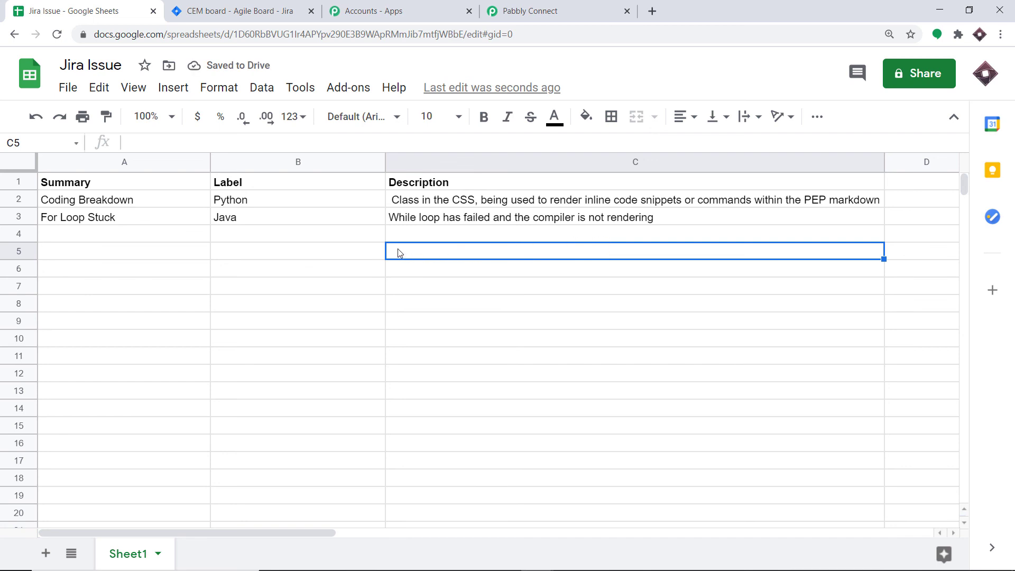
Dismiss the notice, close CEM-1, reload the CEM board and open CEM-2 'For Loop Stuck'
left_click(233, 5)
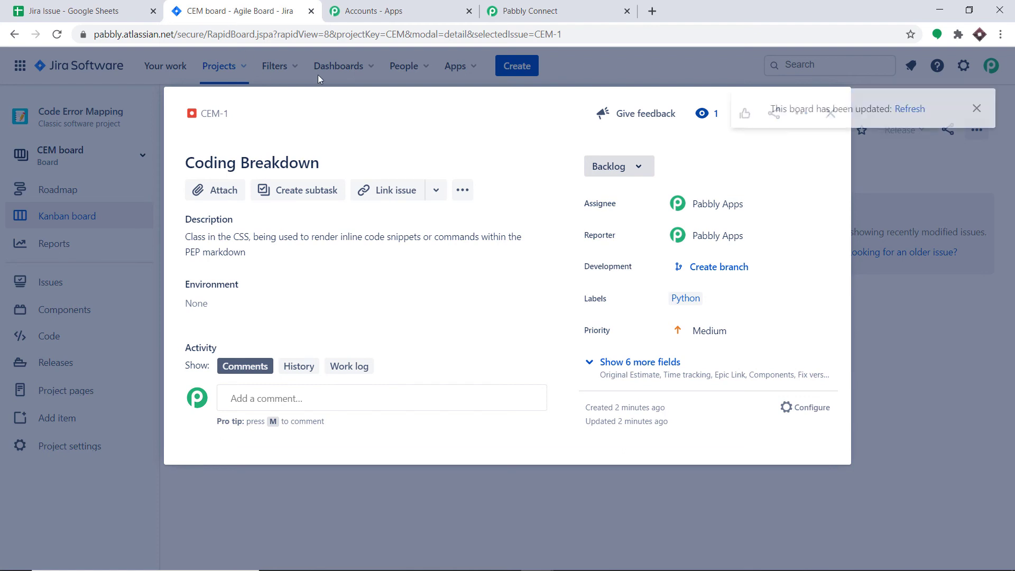
left_click(976, 114)
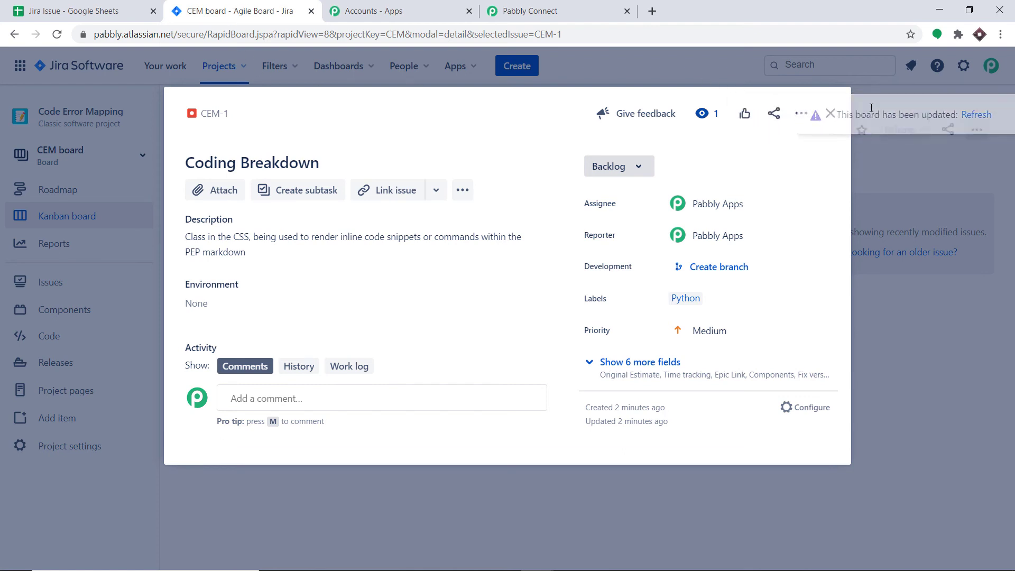
left_click(838, 119)
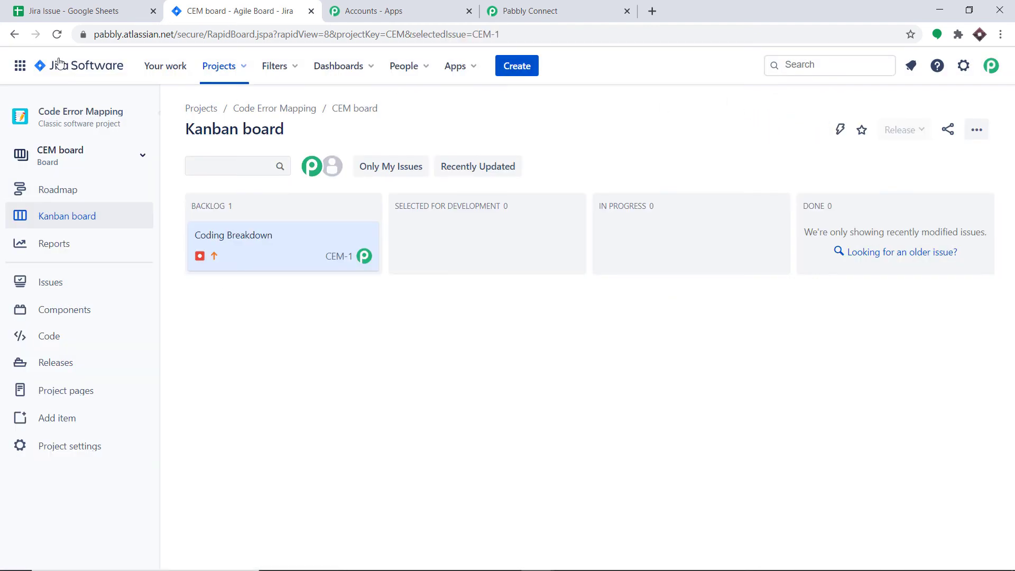
left_click(59, 35)
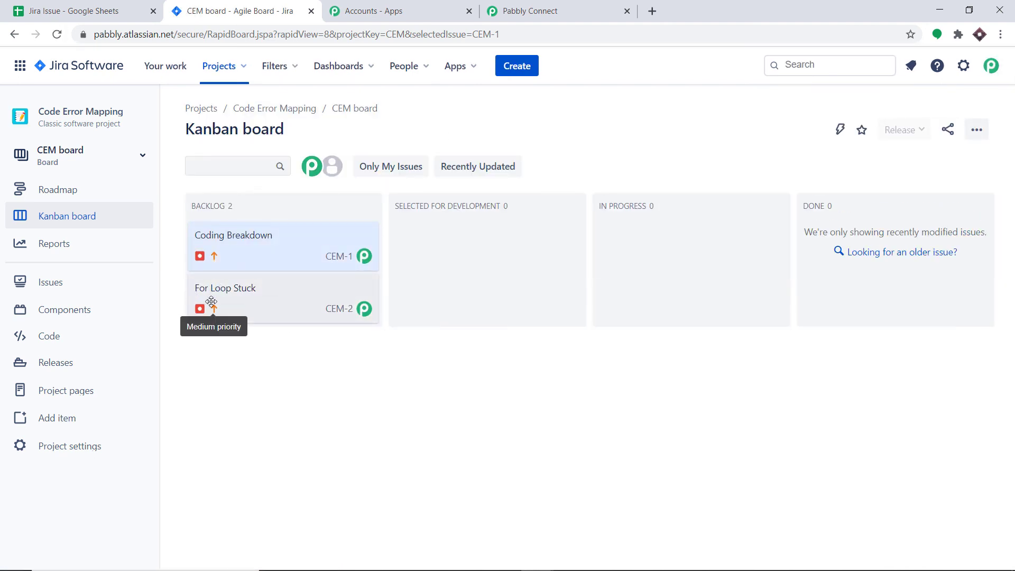
left_click(238, 302)
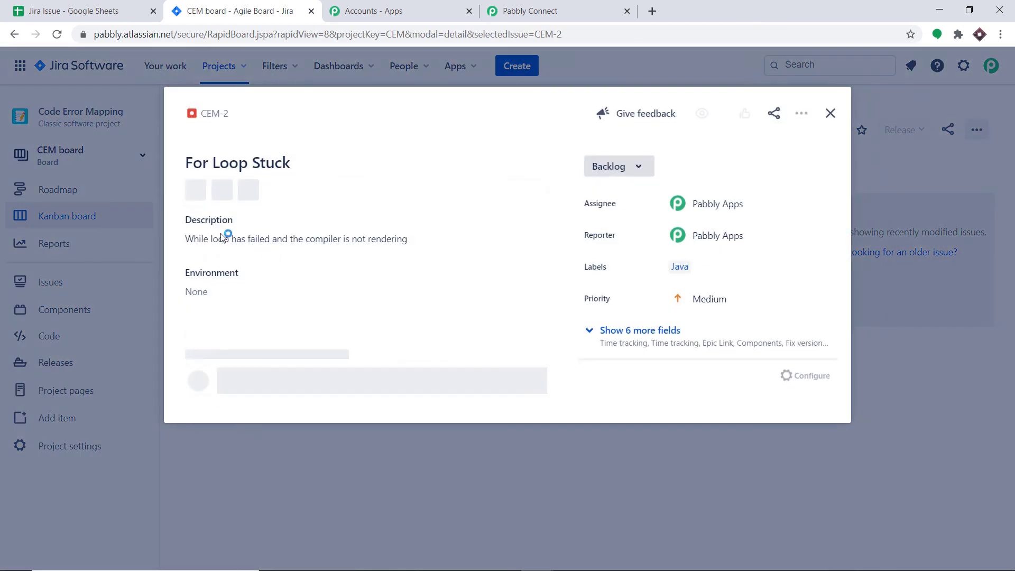